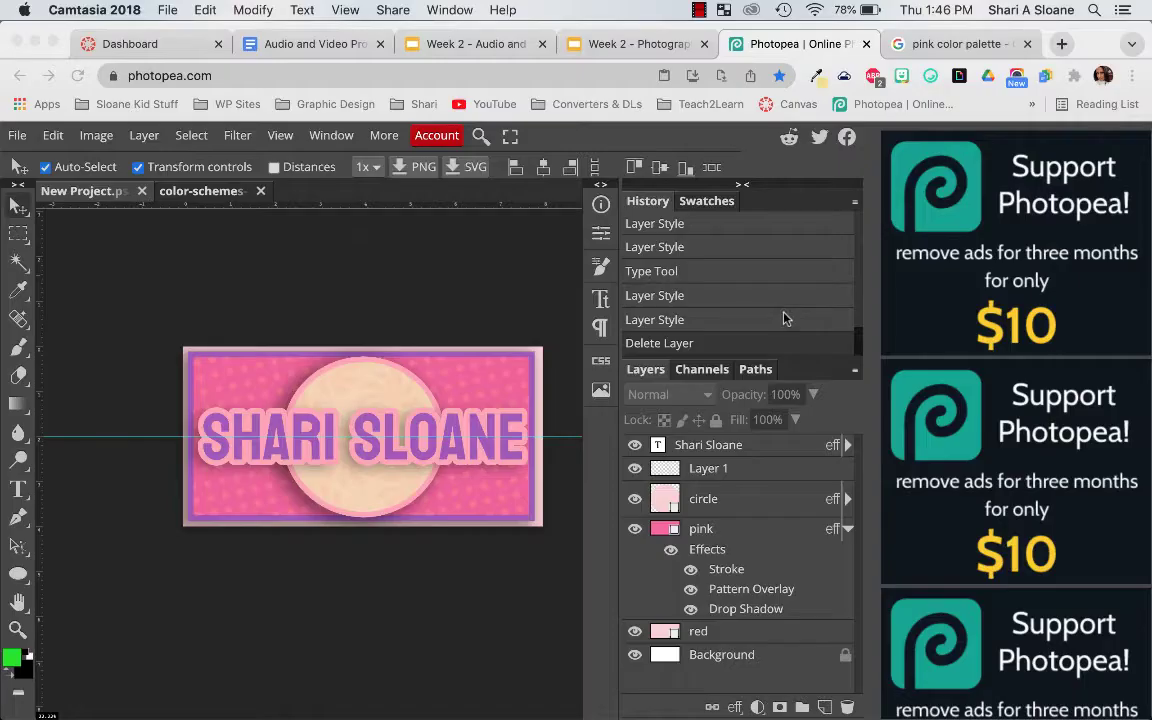
# - Close the color-schemes document, glance at the Week 2 slides, and return to Photopea
pyautogui.click(242, 178)
pyautogui.click(261, 191)
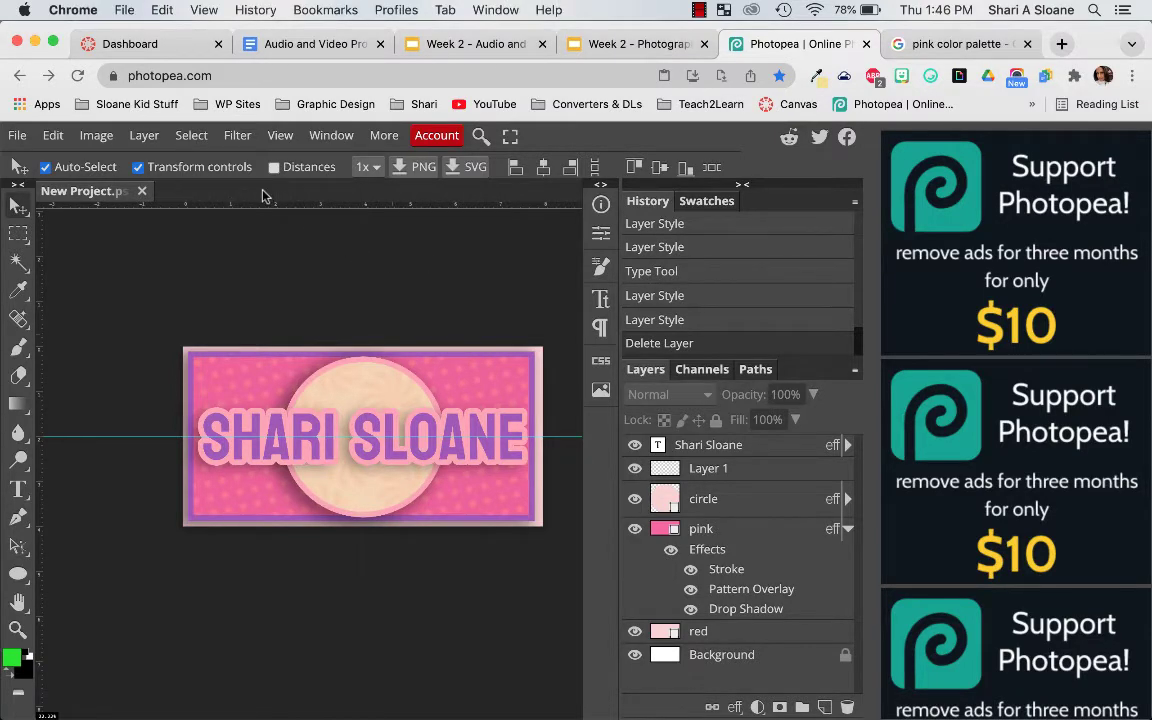
pyautogui.click(648, 46)
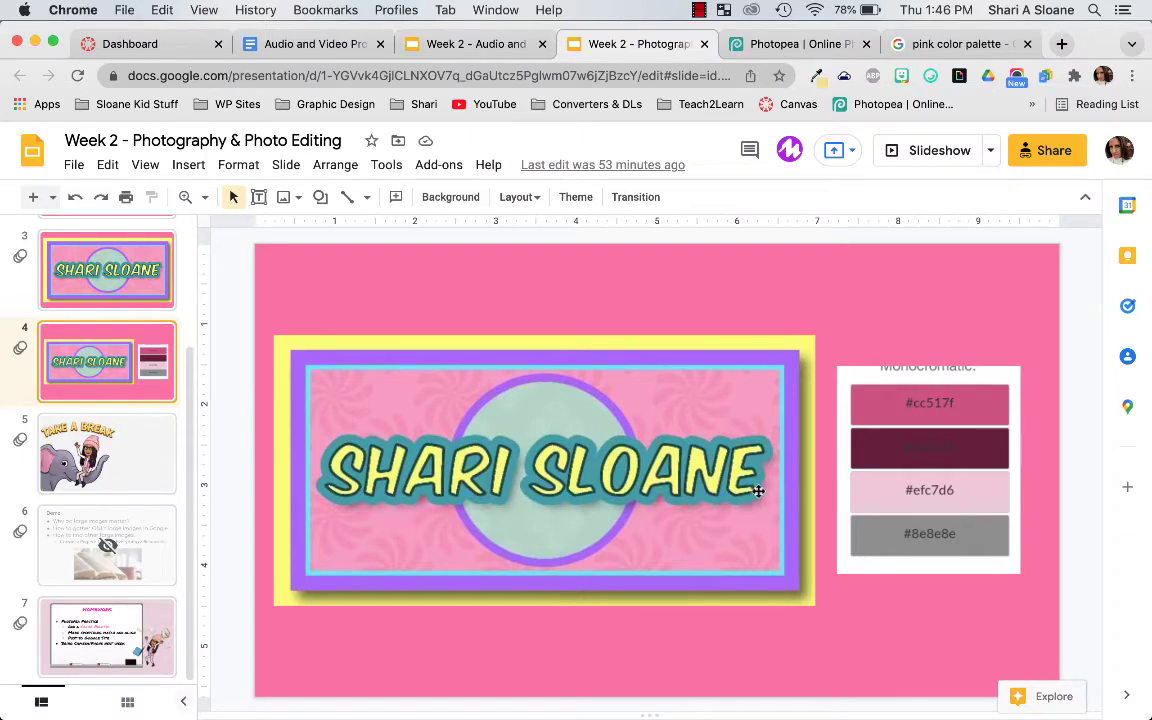
pyautogui.click(820, 52)
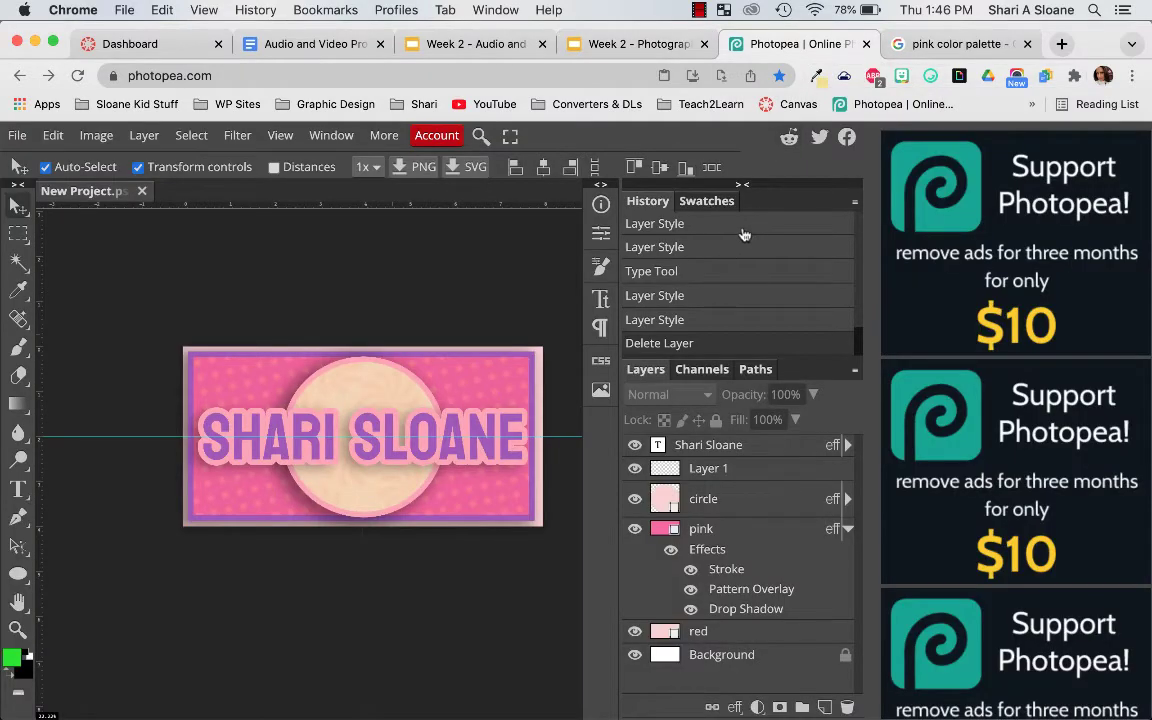
# - Revert the banner in History back to the Delete Layer state, then view the pink palette search
pyautogui.scroll(3, 743, 235)
pyautogui.scroll(4, 743, 235)
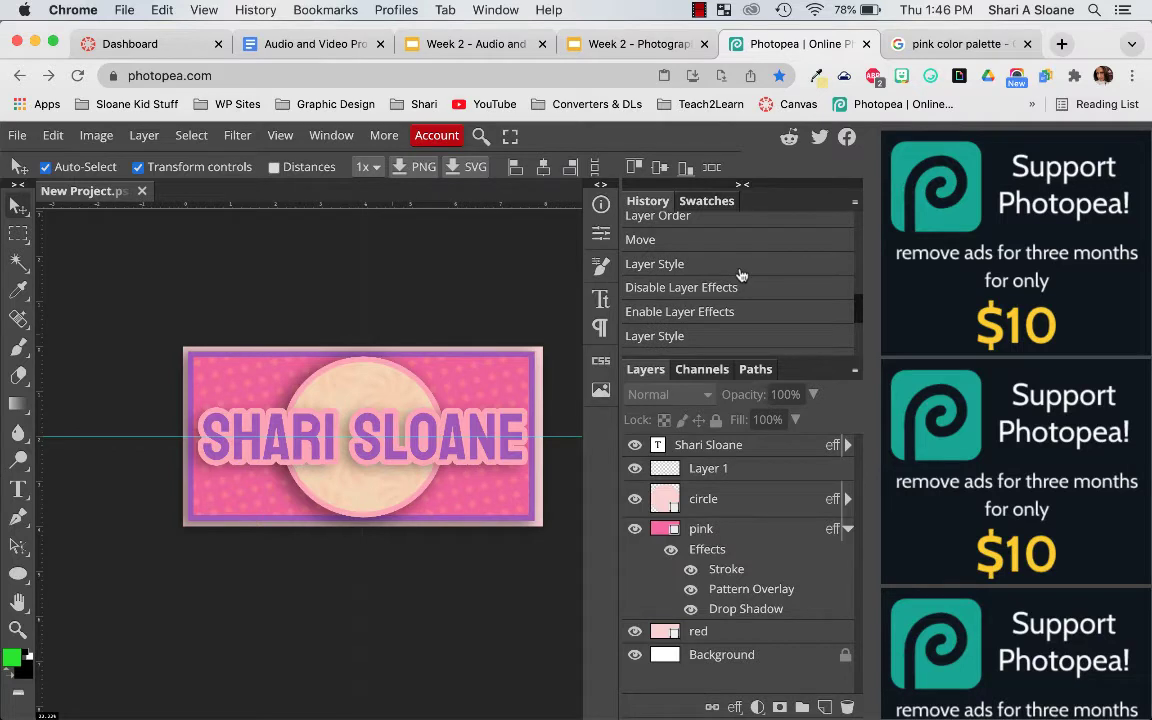
pyautogui.click(689, 264)
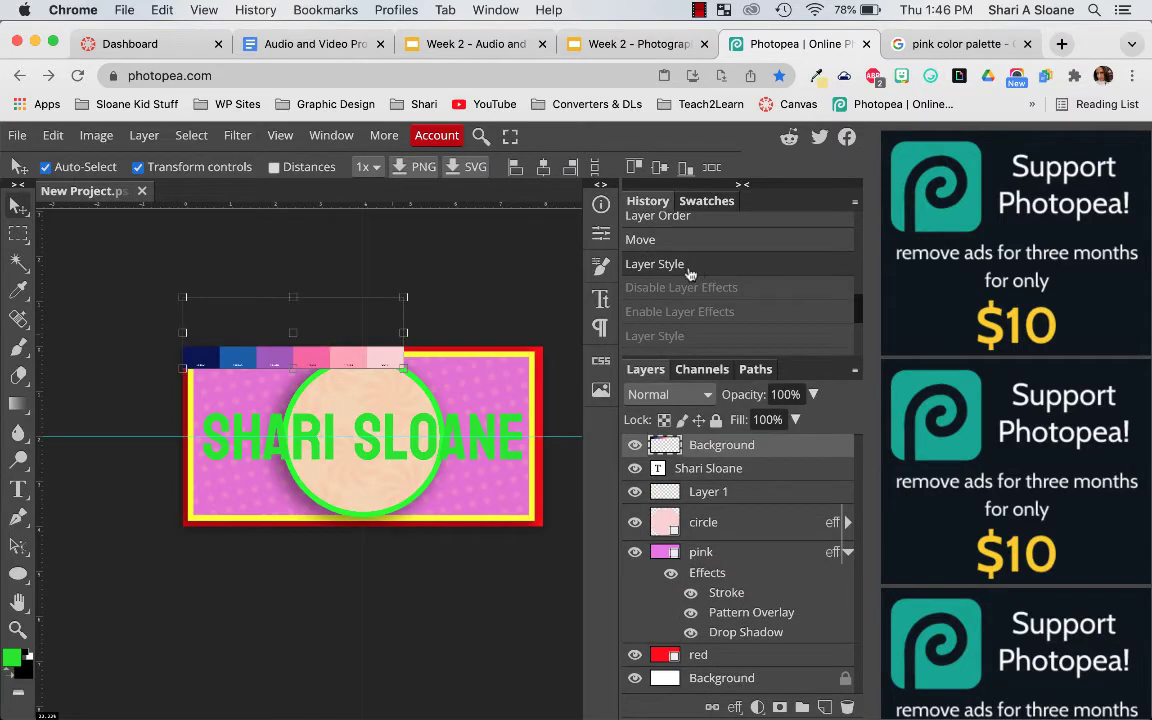
pyautogui.scroll(2, 700, 255)
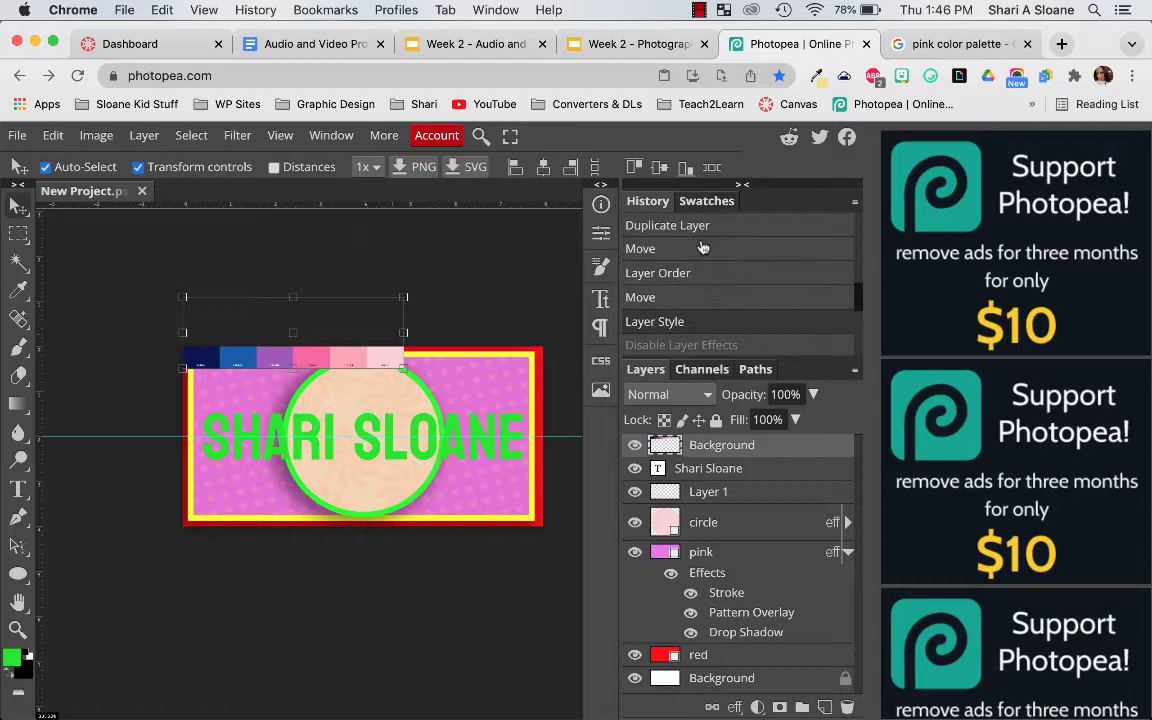
pyautogui.click(703, 248)
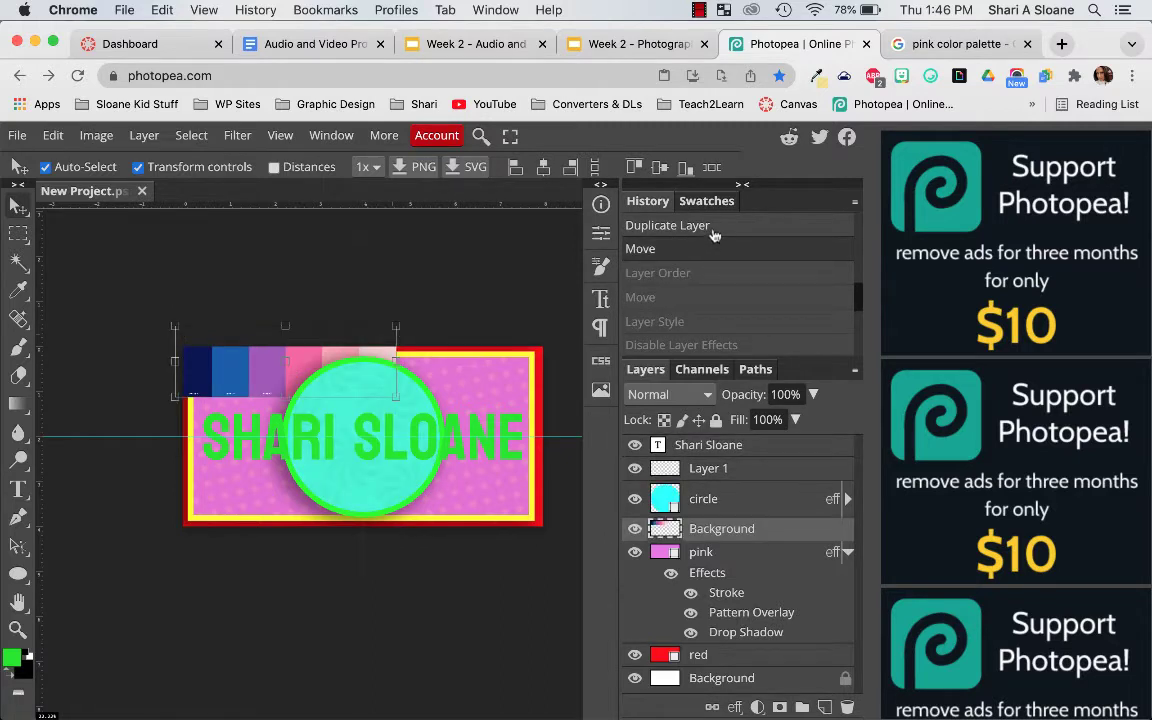
pyautogui.click(706, 226)
pyautogui.scroll(2, 712, 232)
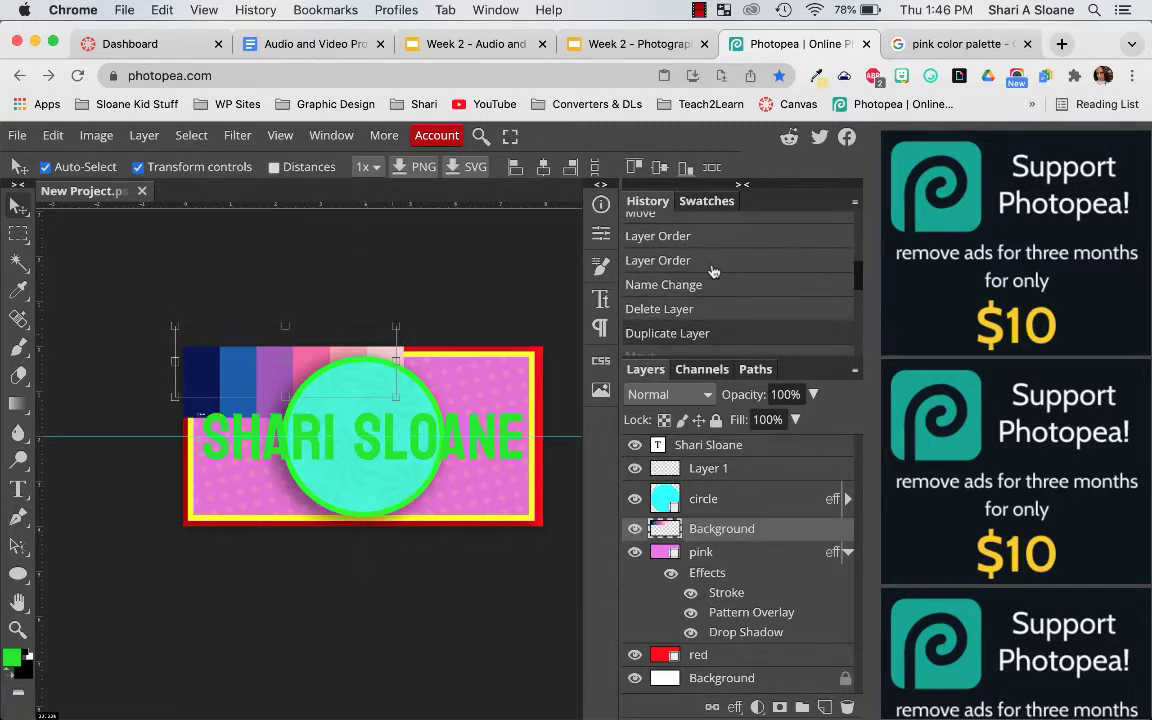
pyautogui.click(711, 311)
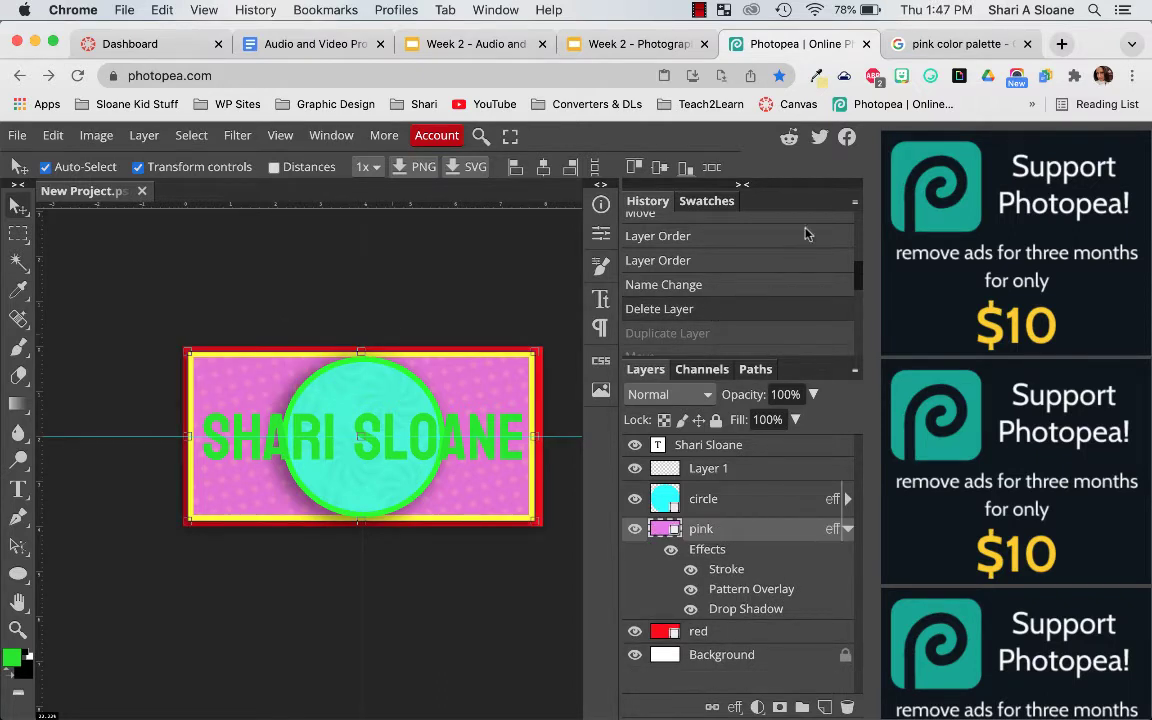
pyautogui.click(956, 44)
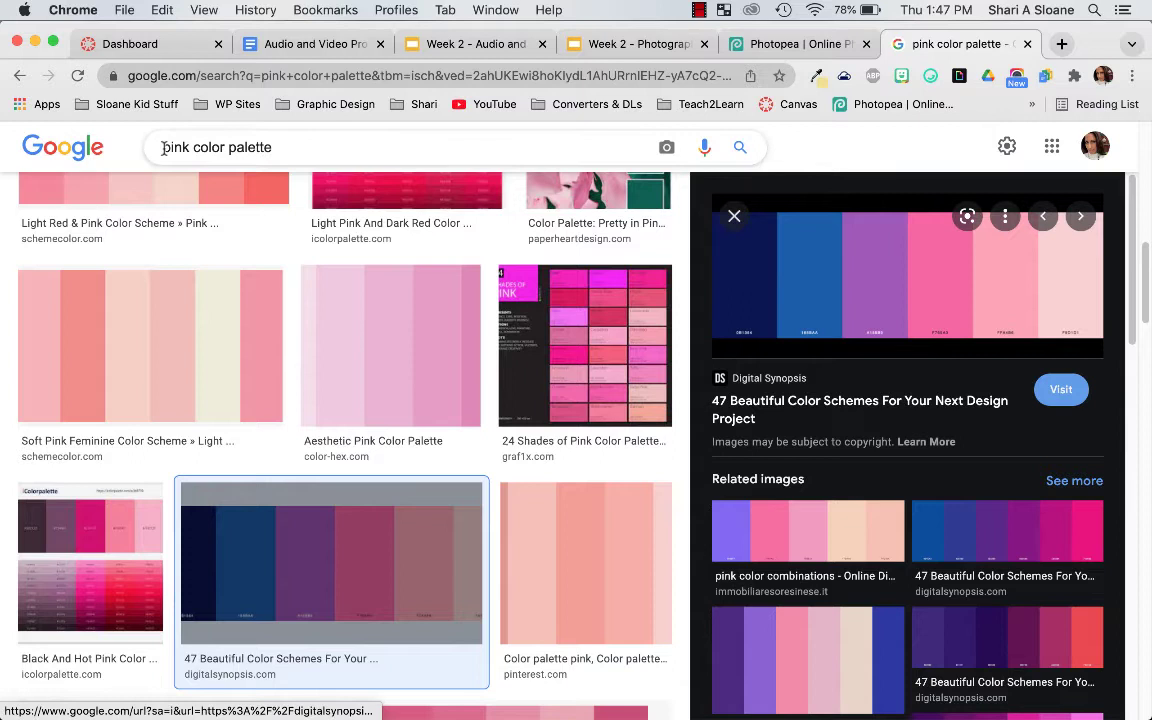
# - Search Google Images for blue, then batman color palettes and browse the results
pyautogui.doubleClick(177, 145)
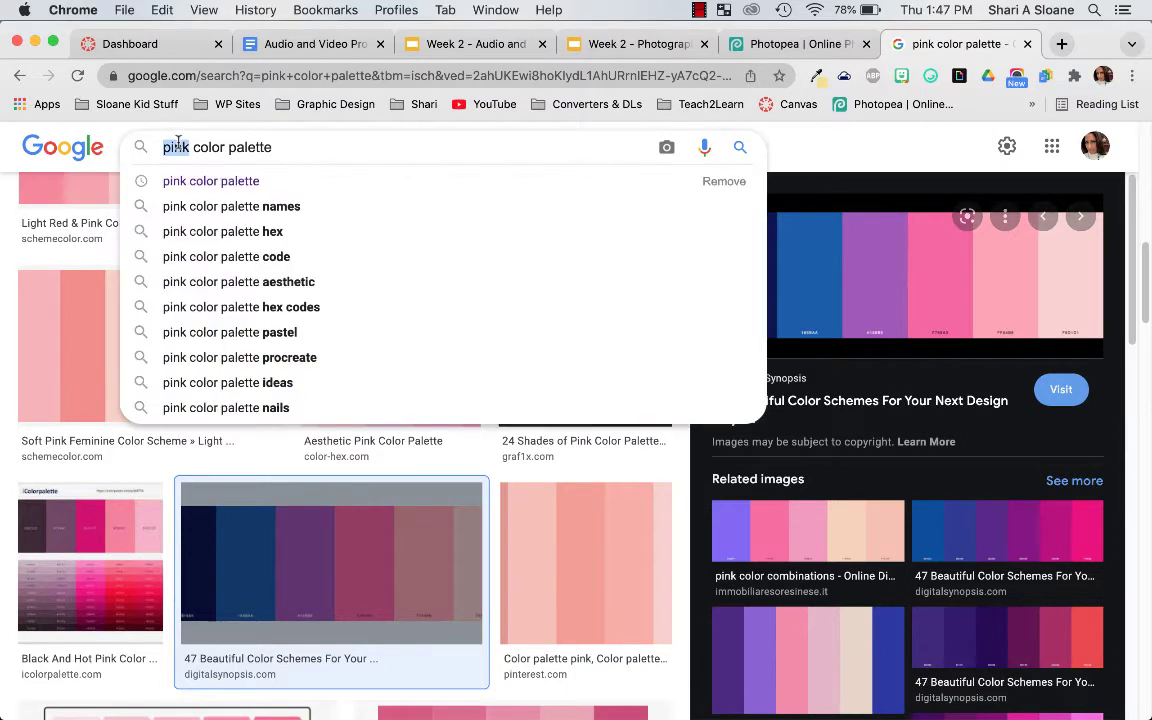
pyautogui.write('blue')
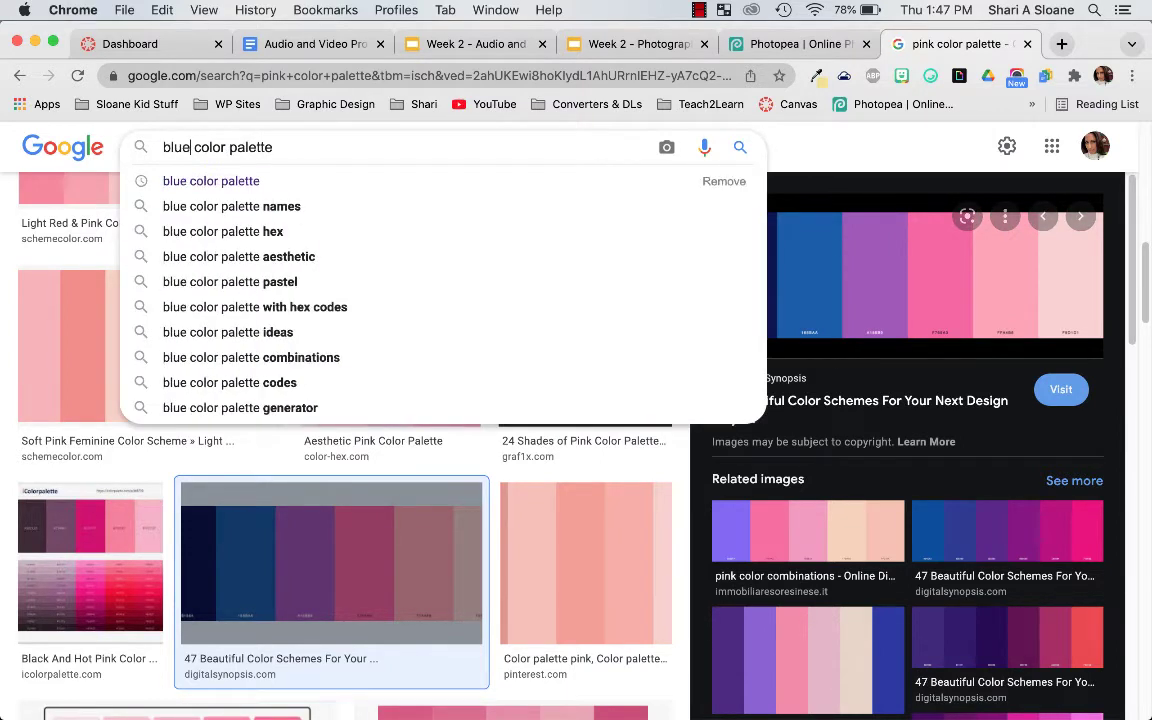
pyautogui.press('Return')
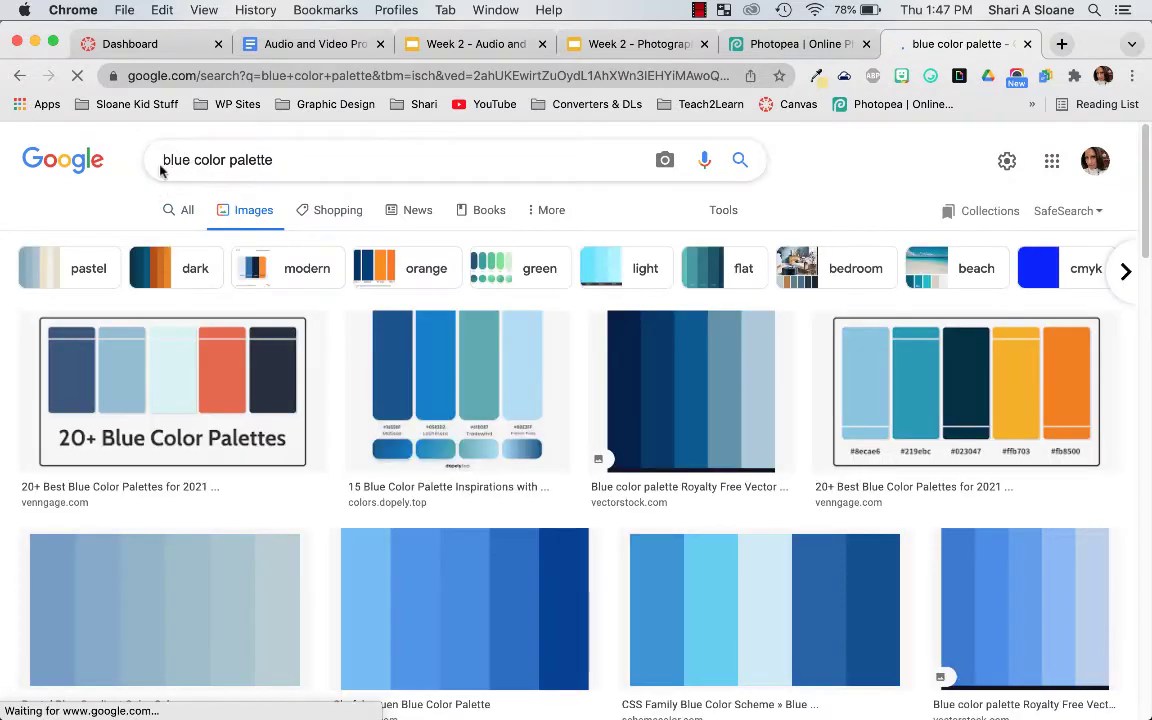
pyautogui.doubleClick(167, 161)
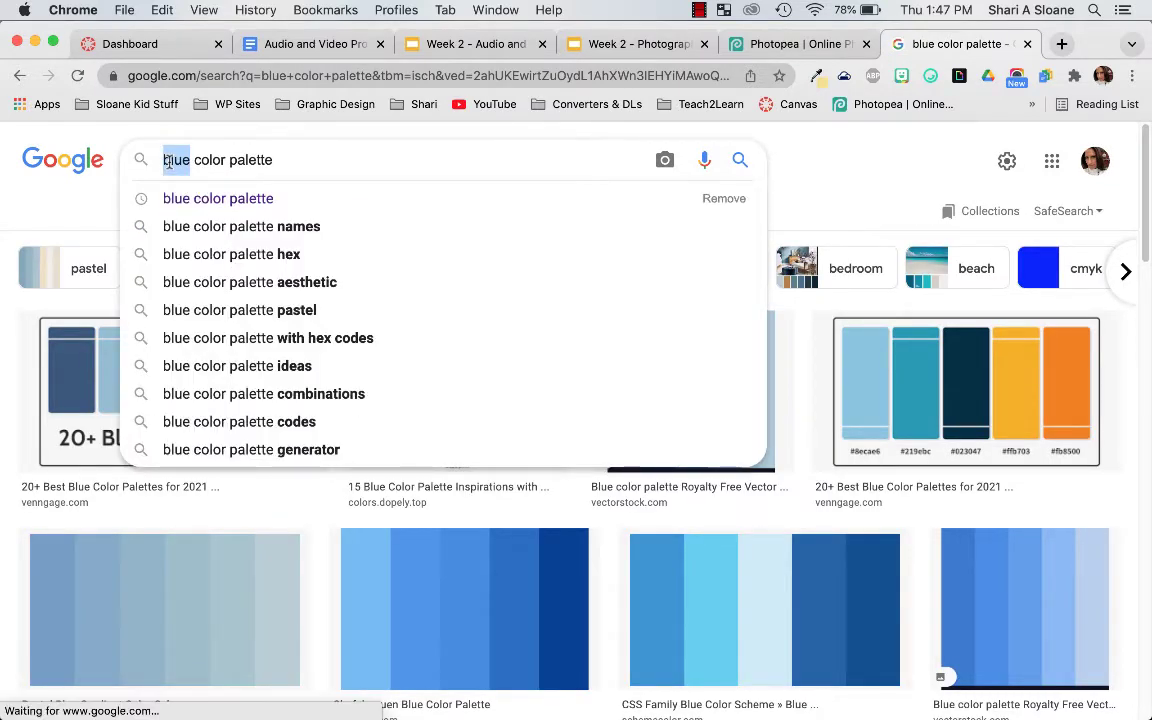
pyautogui.write('batman')
pyautogui.press('Return')
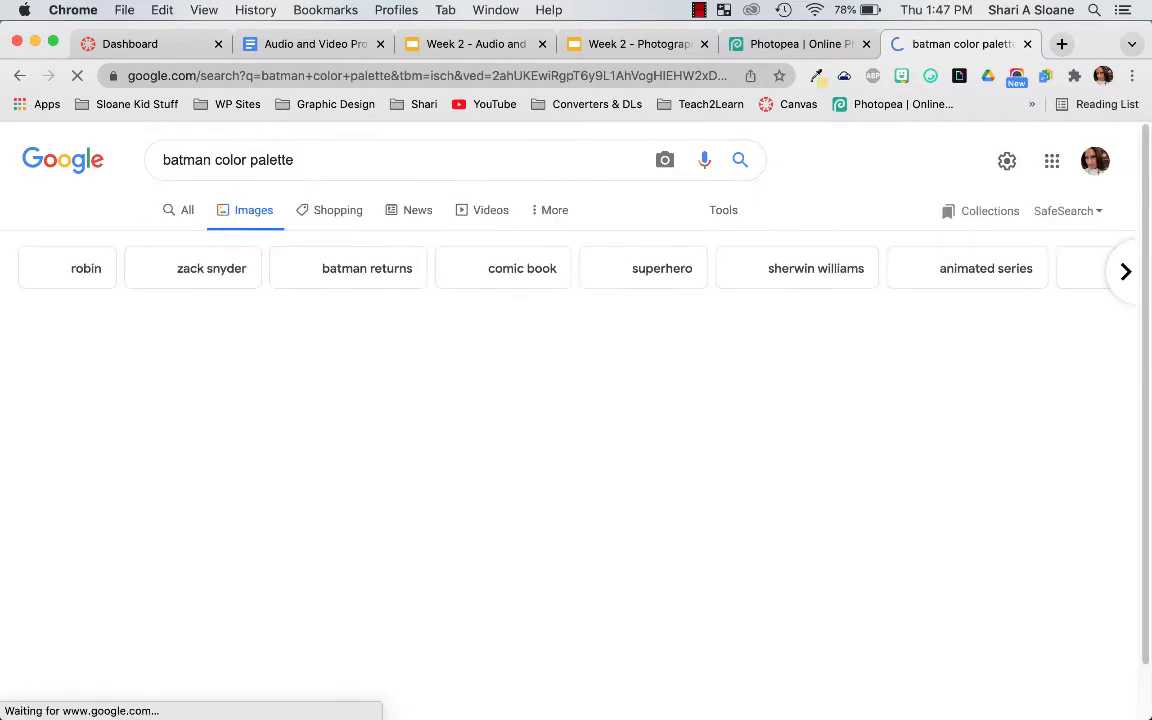
pyautogui.scroll(-1, 353, 421)
pyautogui.scroll(-10, 353, 421)
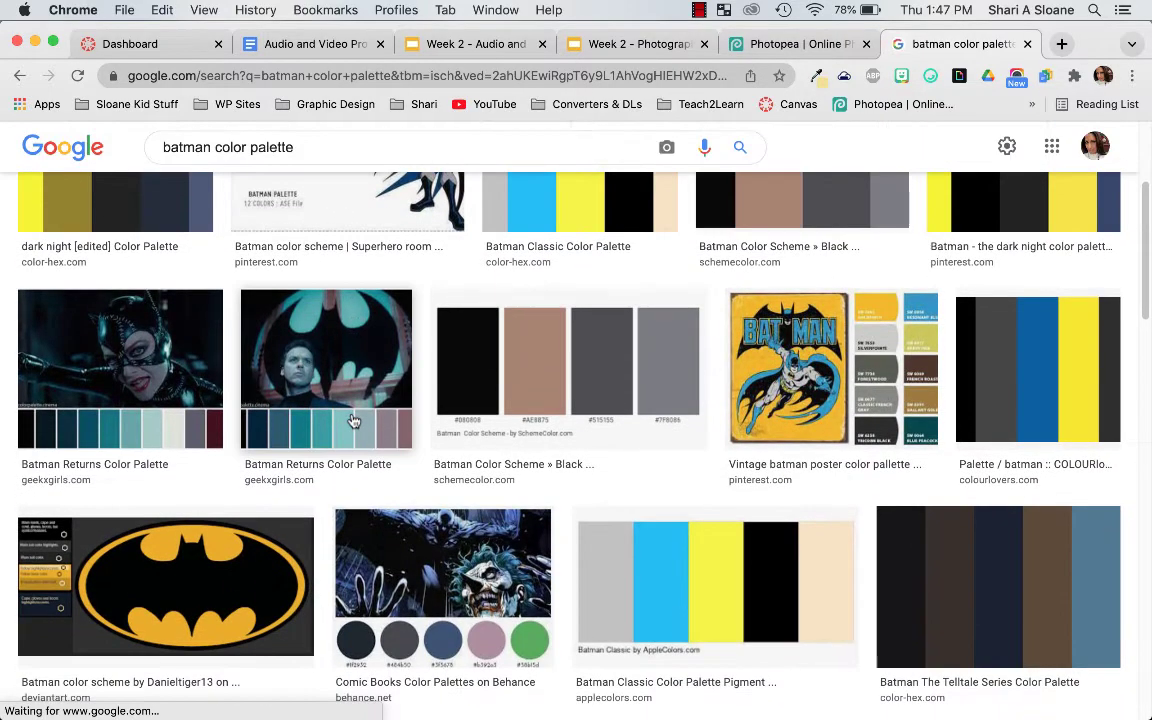
pyautogui.scroll(-3, 353, 421)
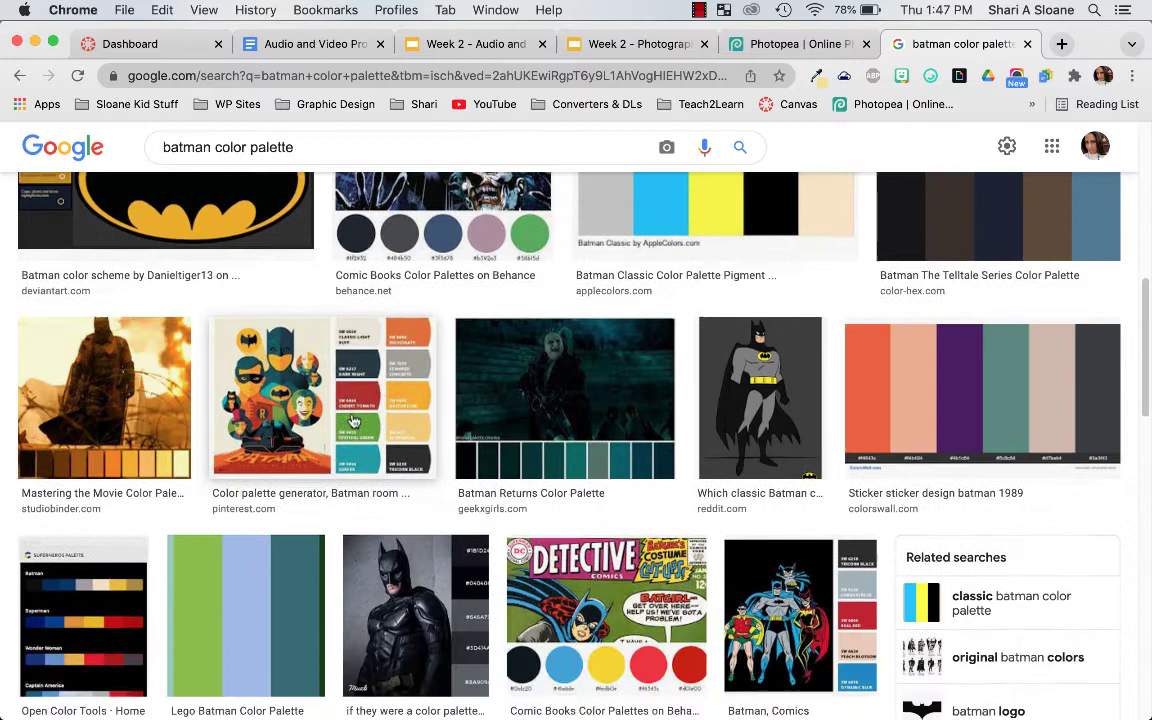
pyautogui.scroll(15, 353, 421)
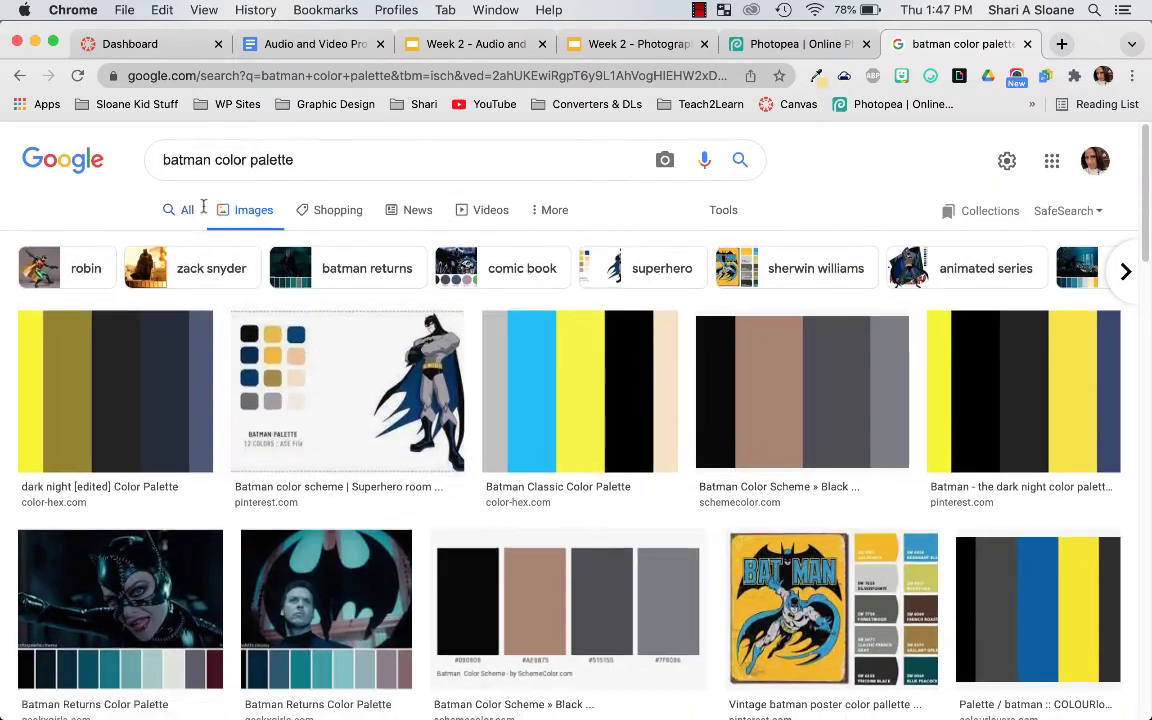
# - Change the search to joker, then roses color palette
pyautogui.click(178, 160)
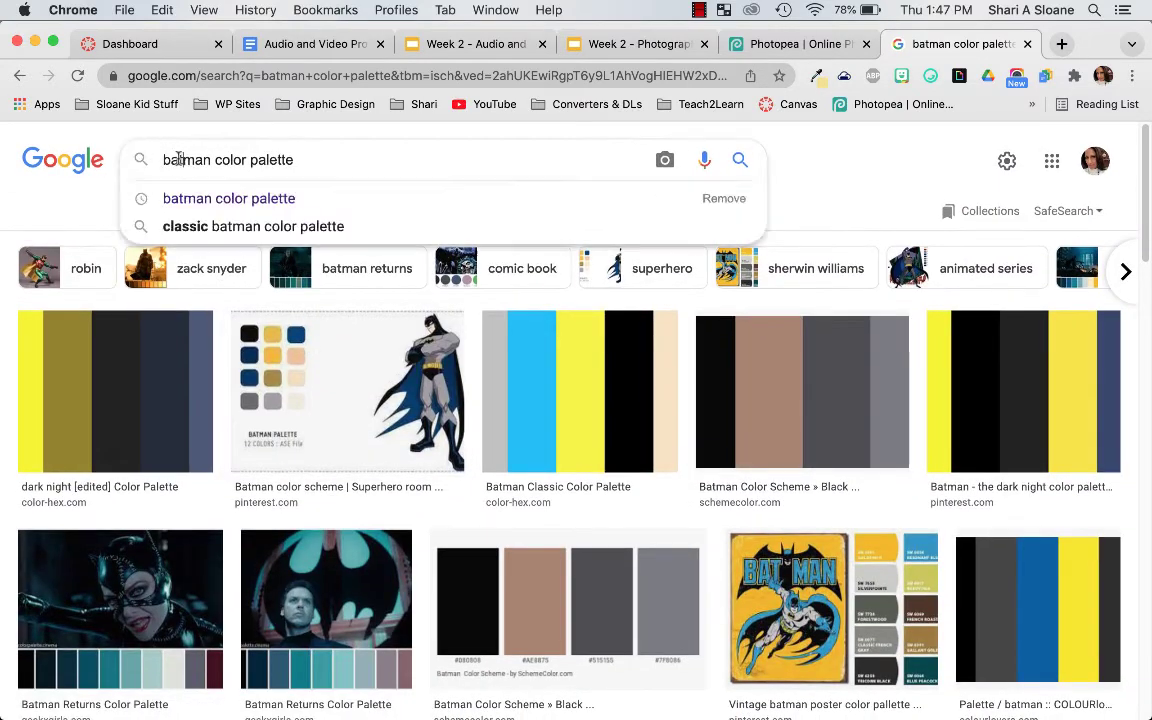
pyautogui.doubleClick(178, 160)
pyautogui.write('joker')
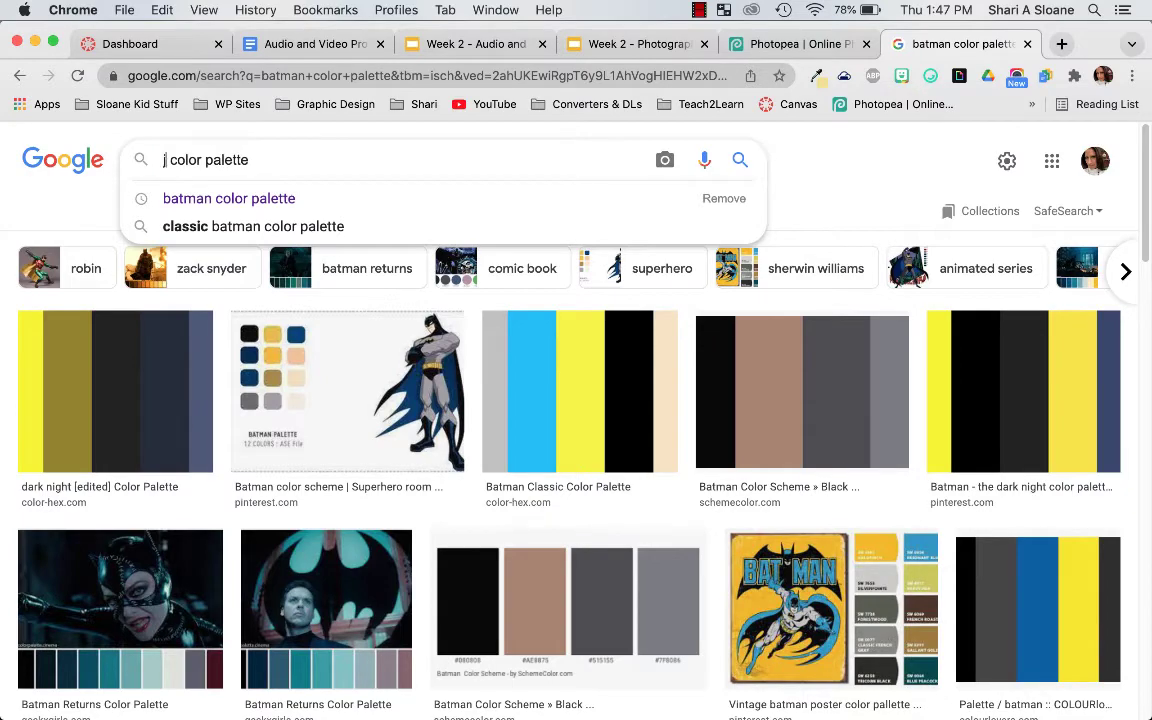
pyautogui.press('Return')
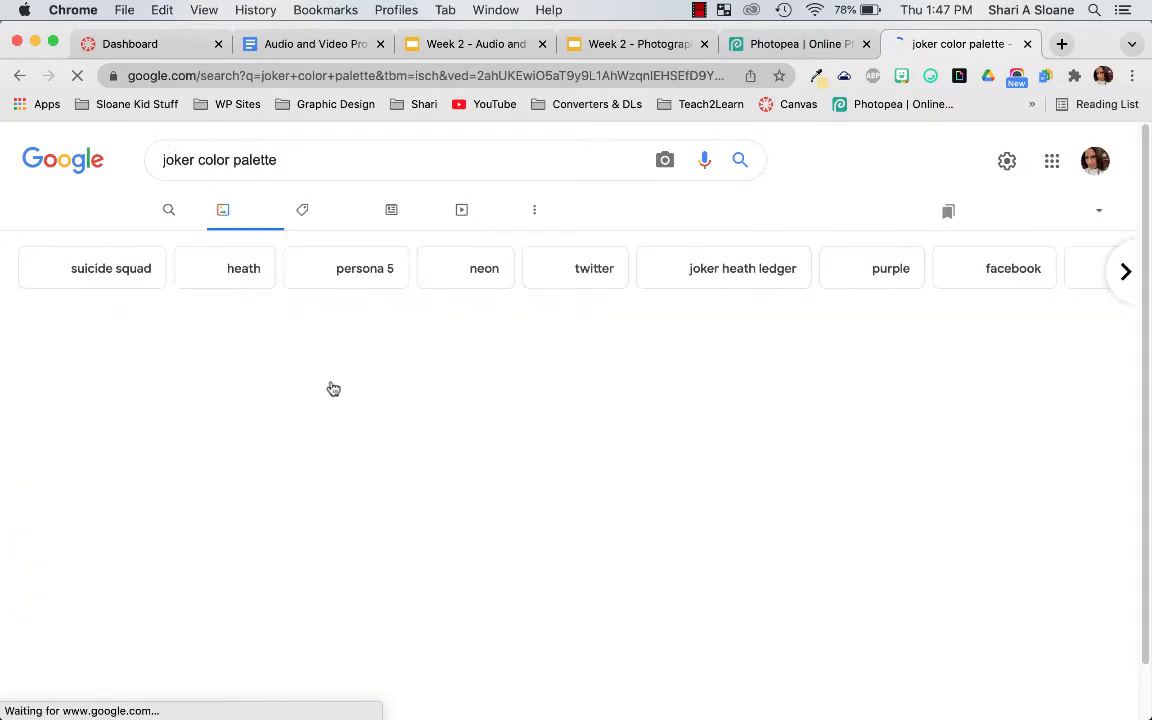
pyautogui.scroll(-2, 378, 425)
pyautogui.scroll(-1, 378, 428)
pyautogui.scroll(3, 378, 428)
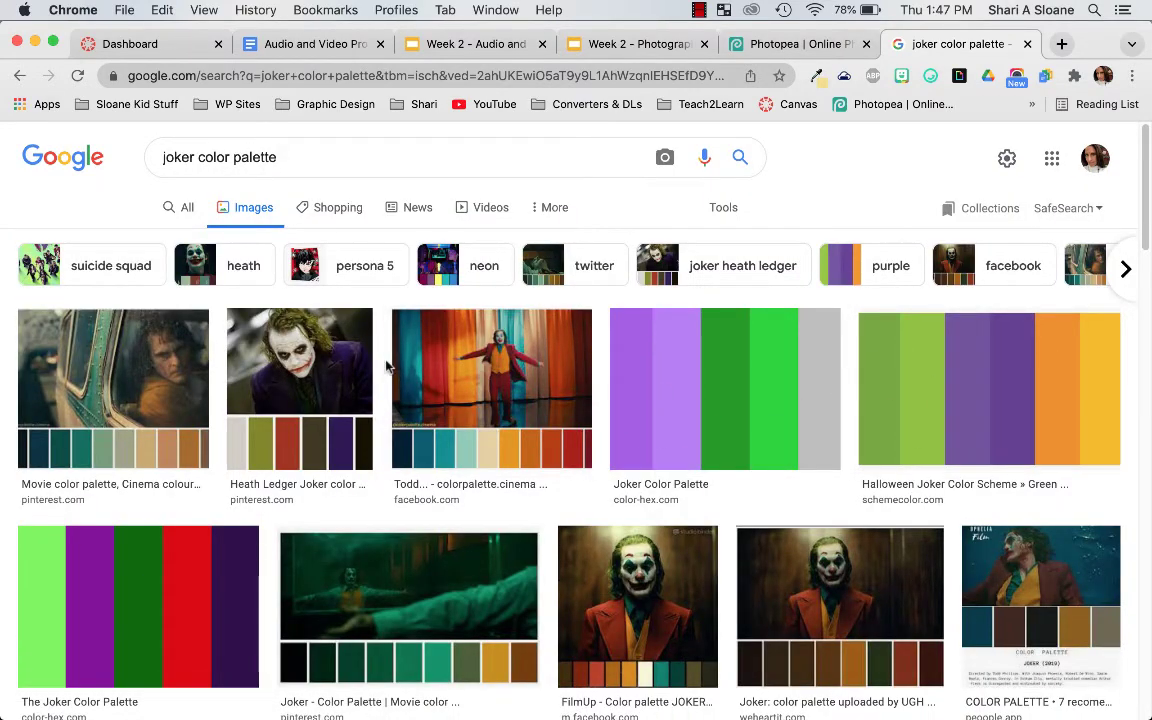
pyautogui.doubleClick(177, 156)
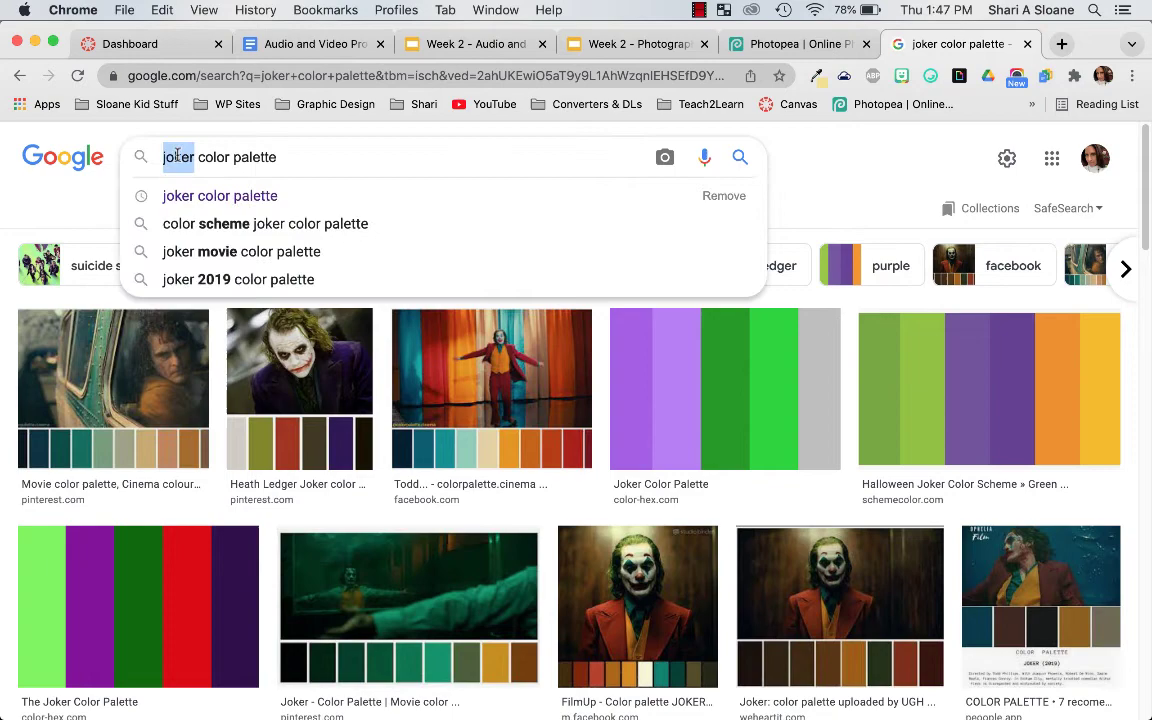
pyautogui.write('roses')
pyautogui.press('Return')
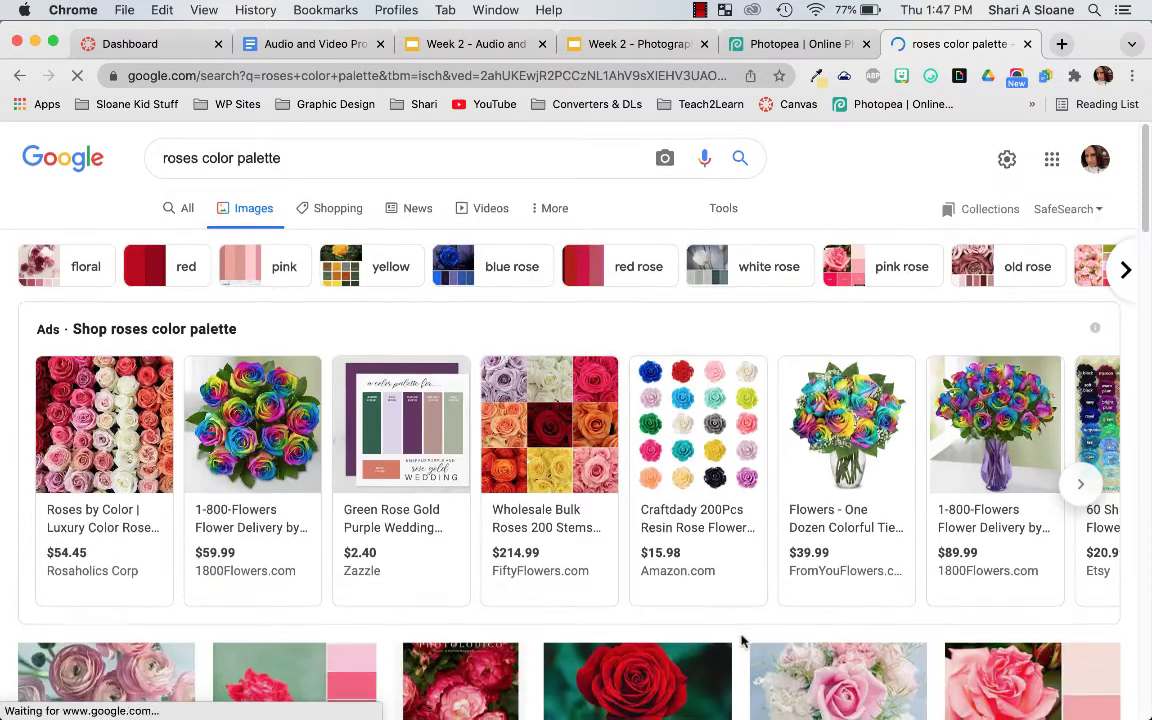
# - Preview the Rose Garden pink roses palette image, then leave the results for Photopea
pyautogui.scroll(-3, 740, 638)
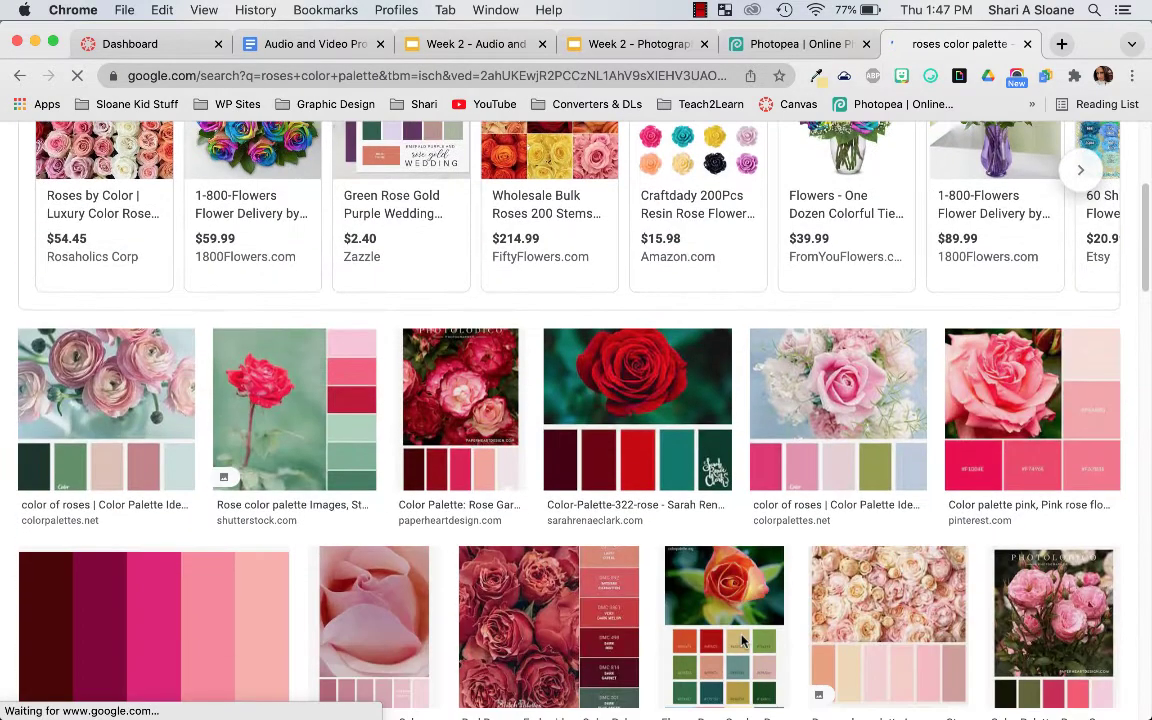
pyautogui.click(1037, 604)
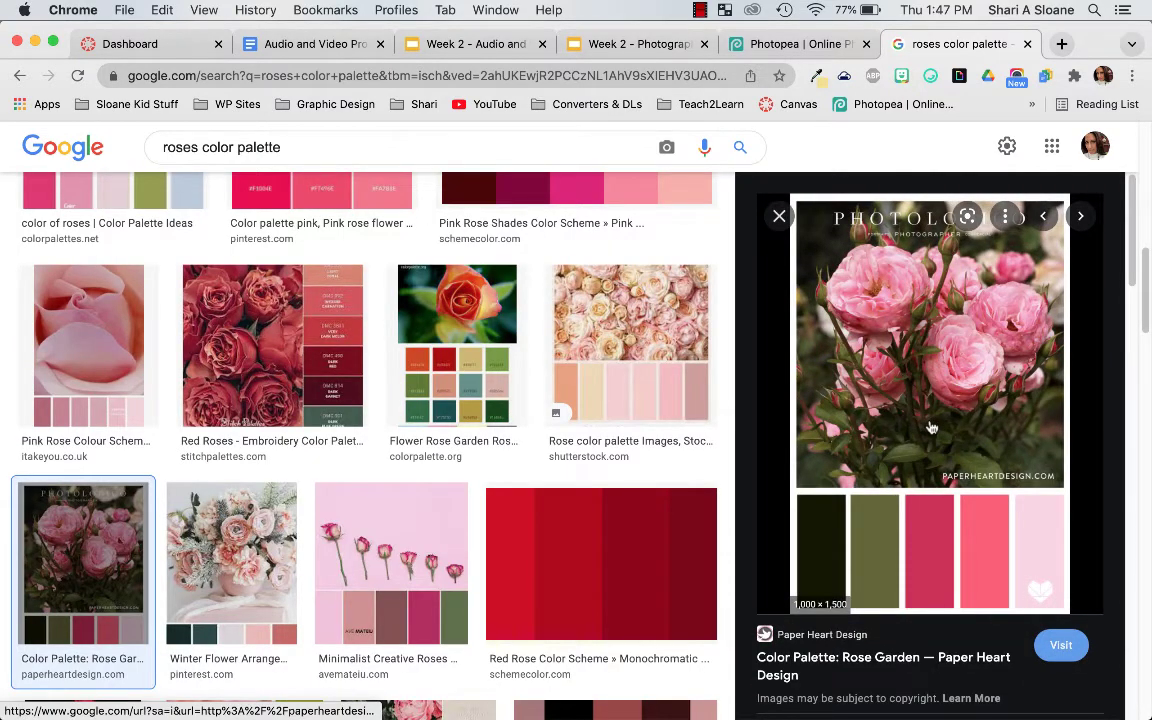
pyautogui.rightClick(931, 428)
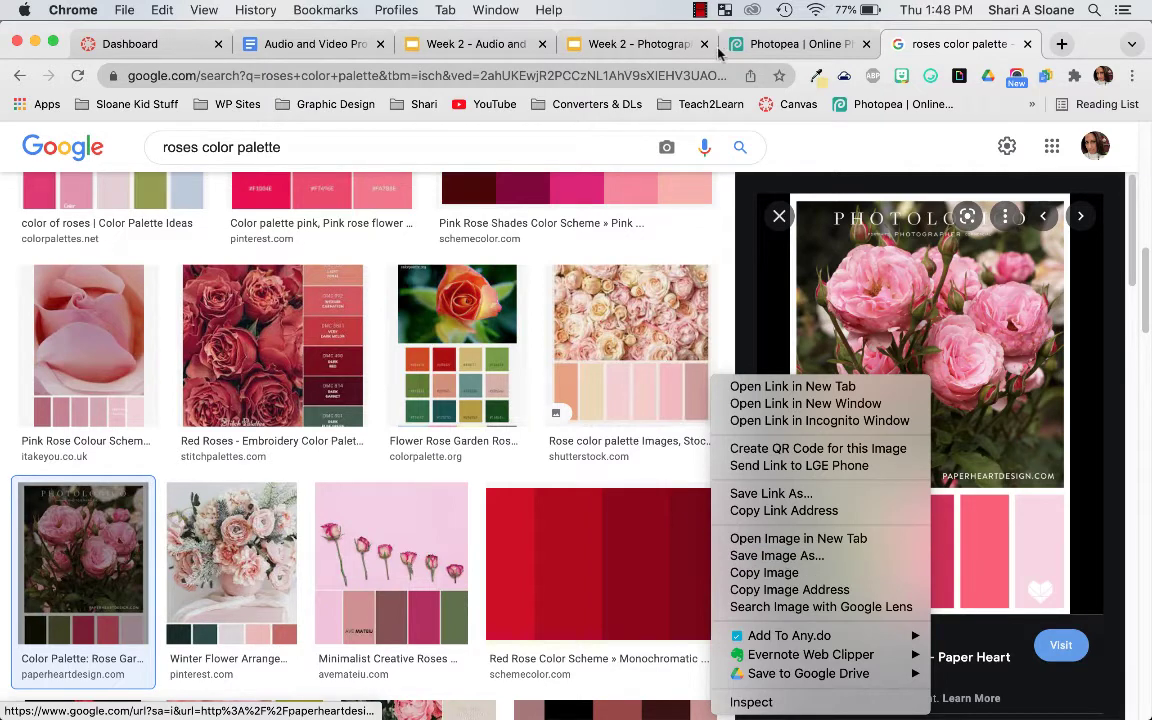
pyautogui.click(795, 45)
# - Open color-schemes-palettes-7.png from New Download Folder as a separate document beside the banner
pyautogui.click(795, 45)
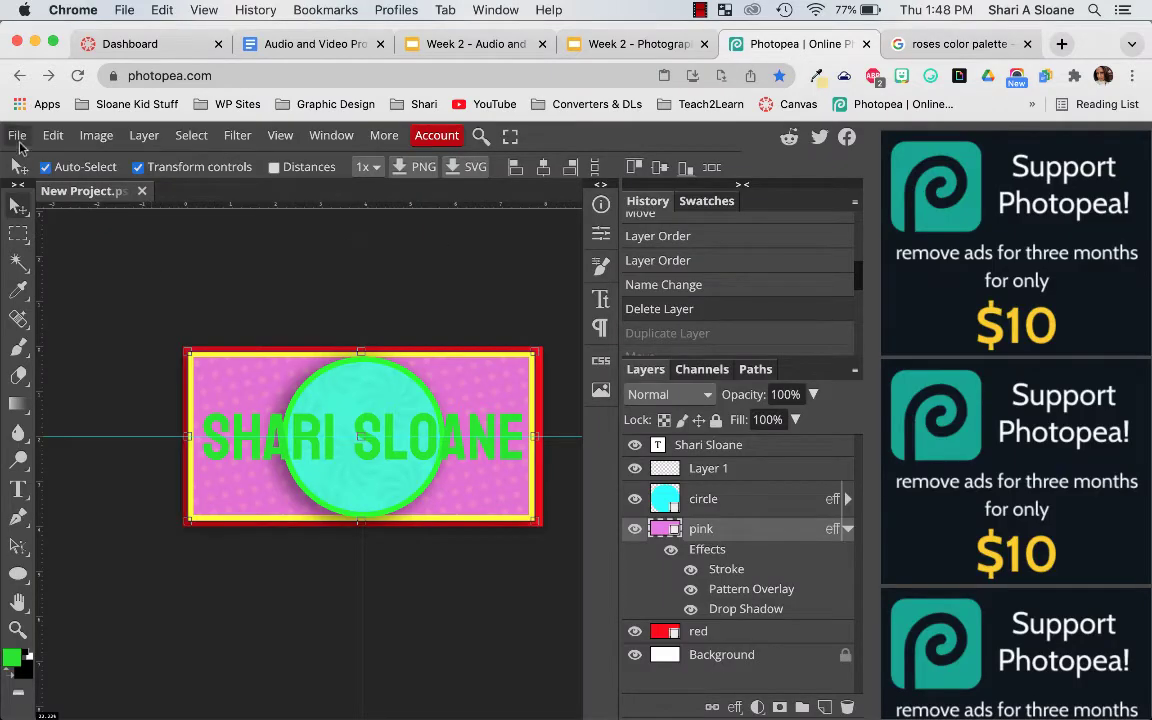
pyautogui.click(17, 137)
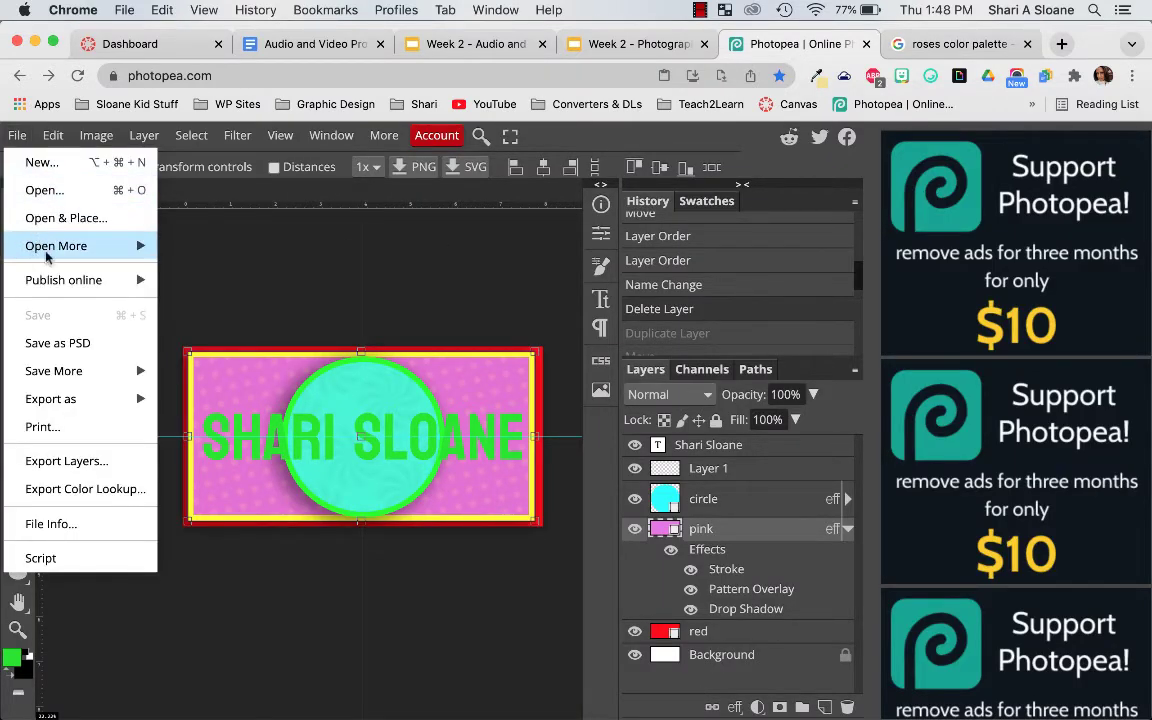
pyautogui.moveTo(82, 254)
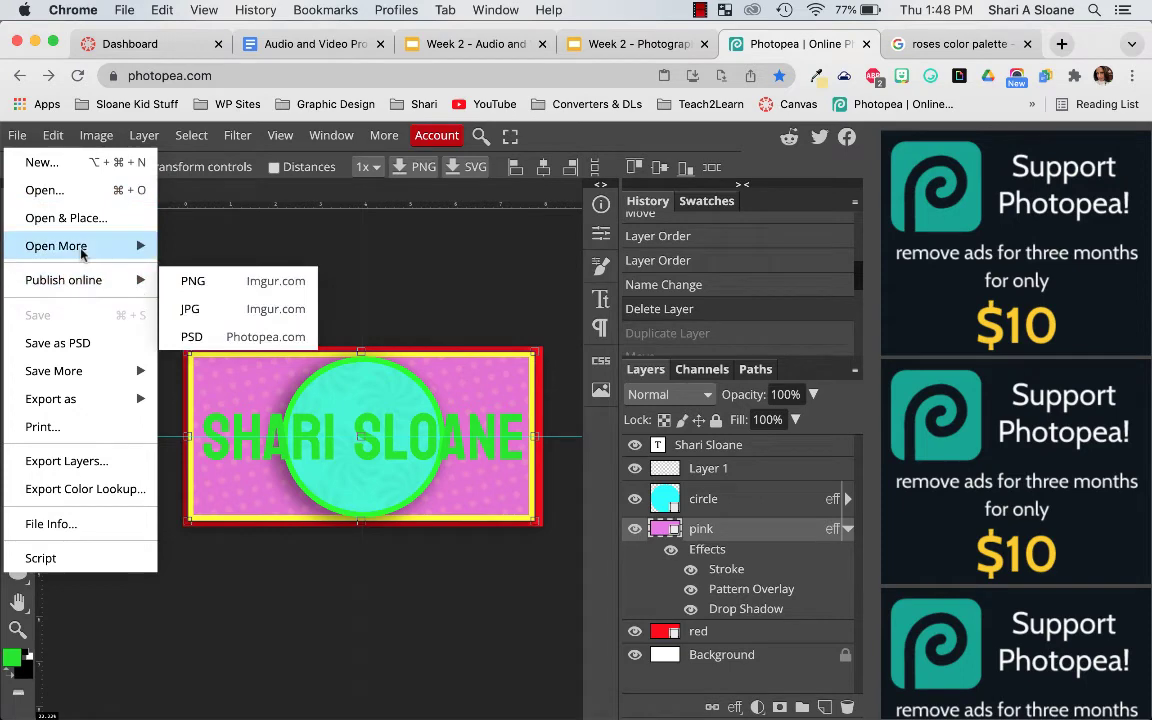
pyautogui.click(90, 190)
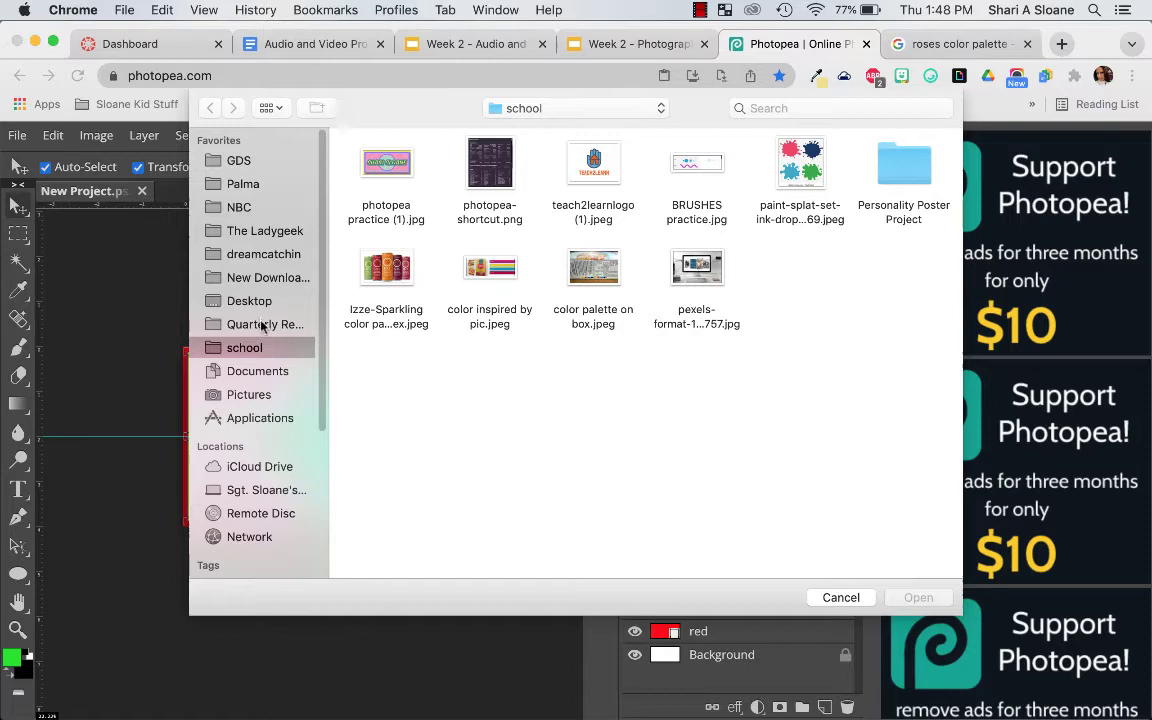
pyautogui.click(258, 276)
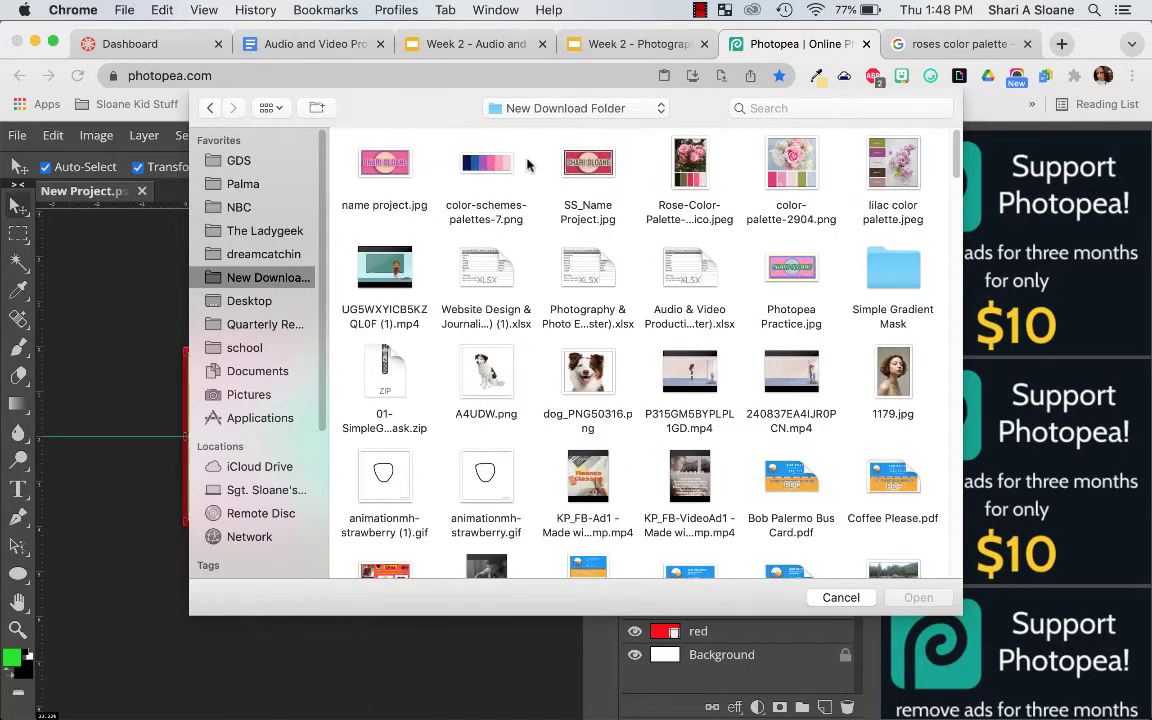
pyautogui.click(443, 152)
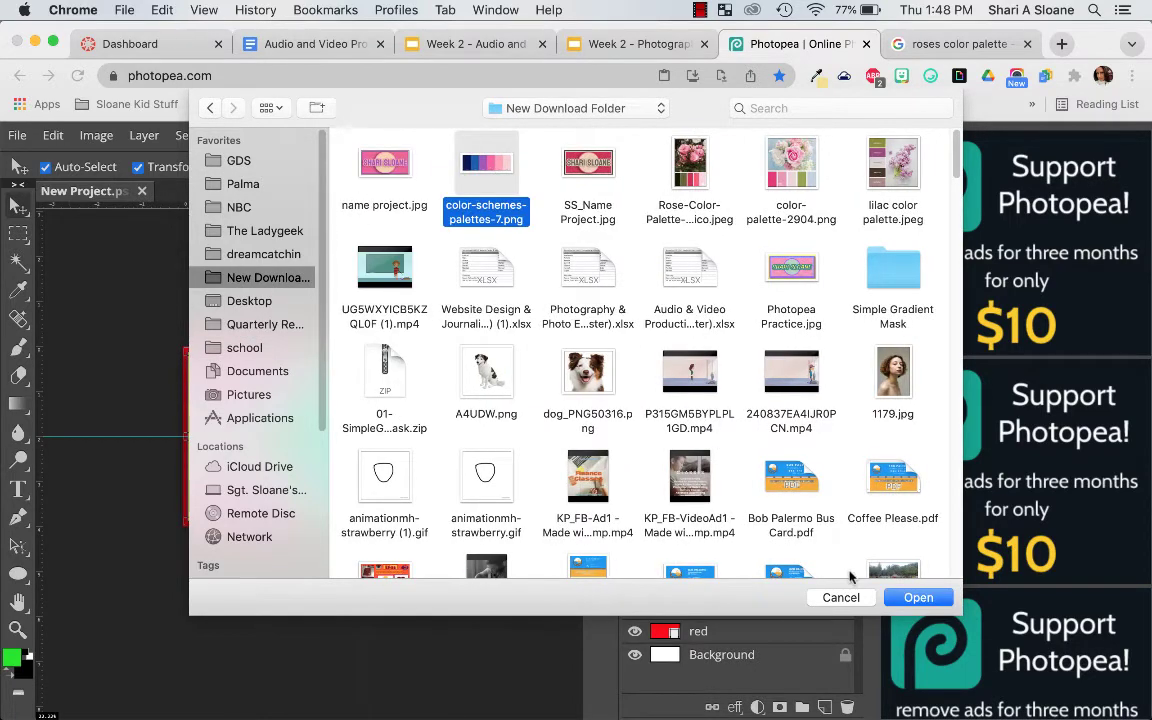
pyautogui.click(926, 600)
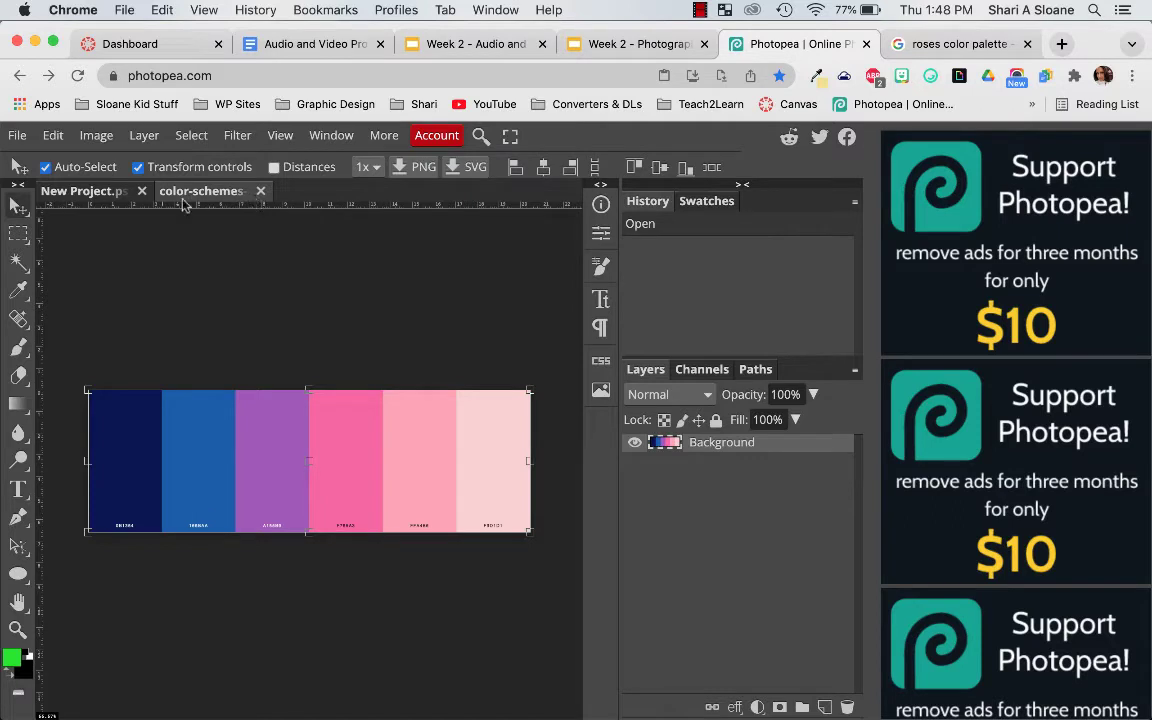
pyautogui.click(84, 194)
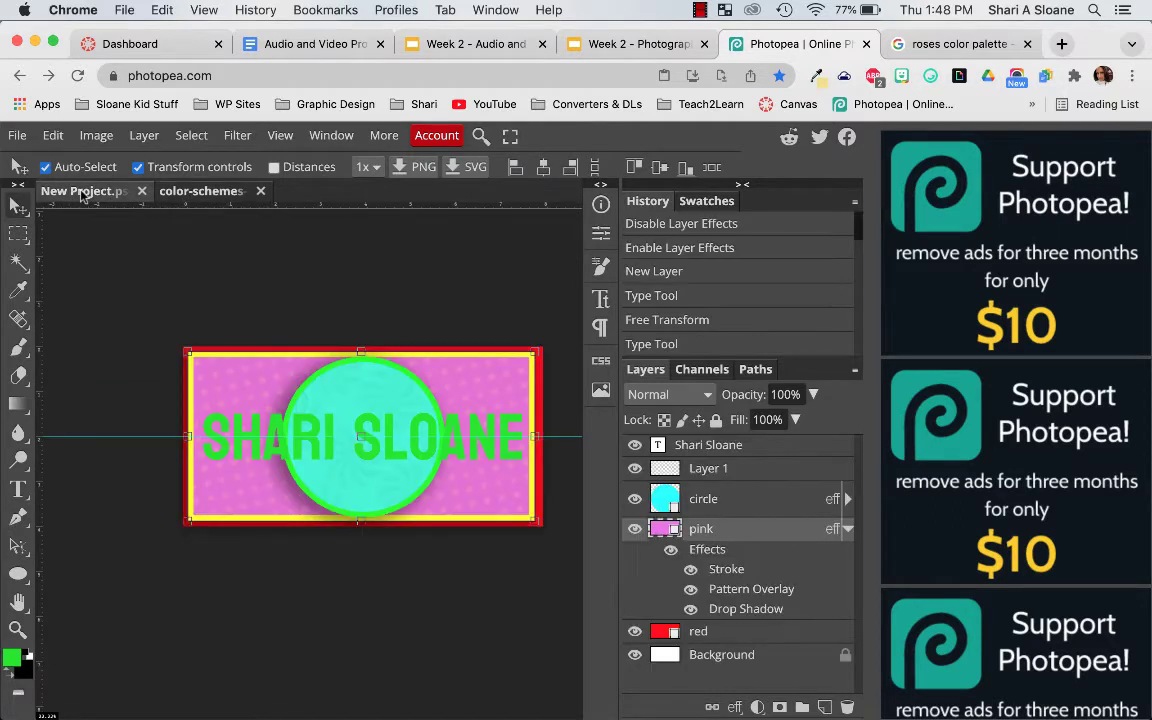
pyautogui.click(214, 195)
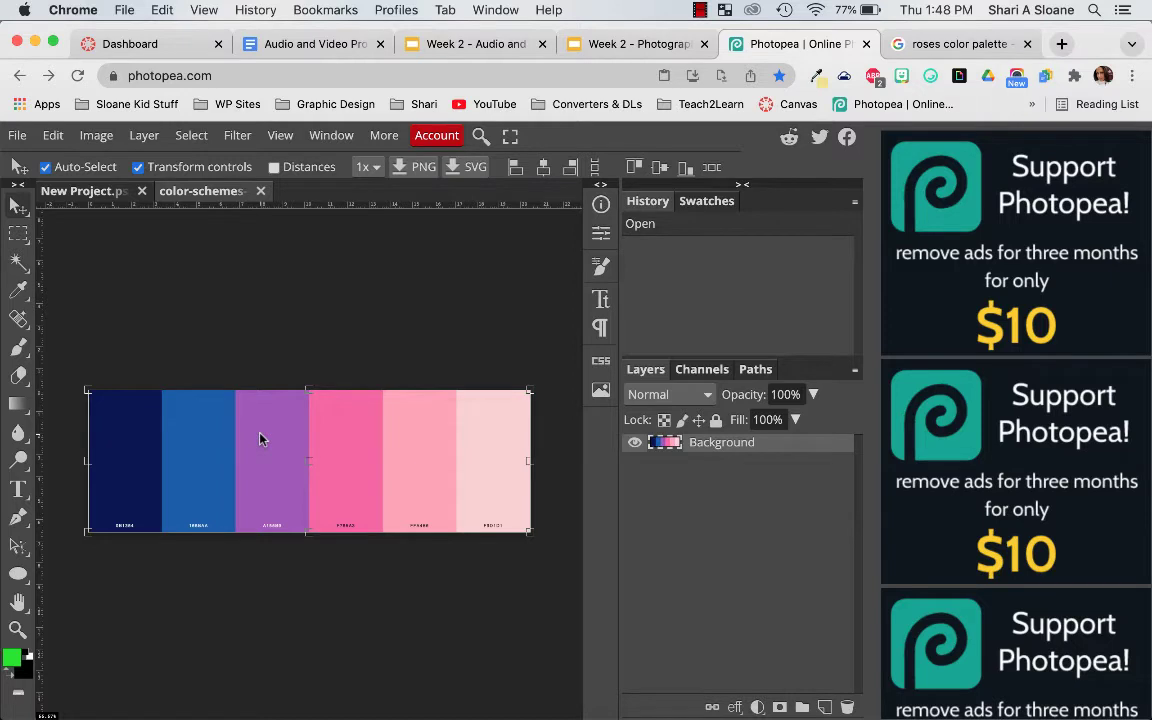
# - Copy the palette image into the banner as the top layer along its bottom edge
pyautogui.click(106, 193)
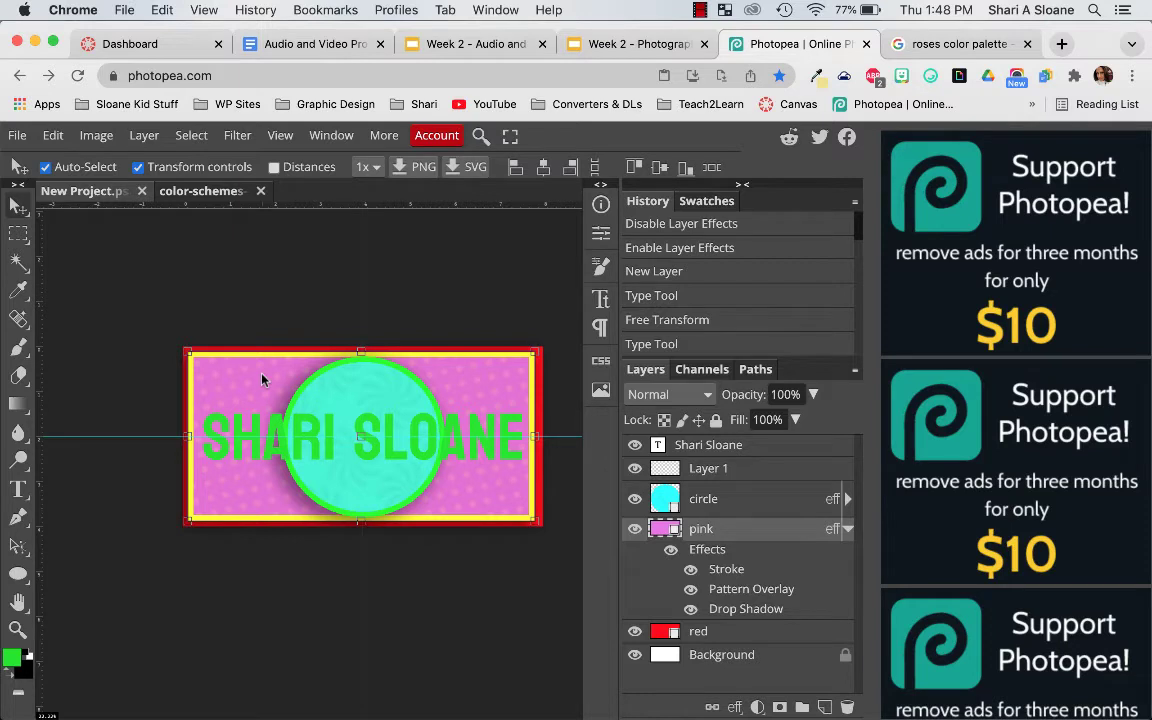
pyautogui.moveTo(262, 379); pyautogui.dragTo(262, 379)
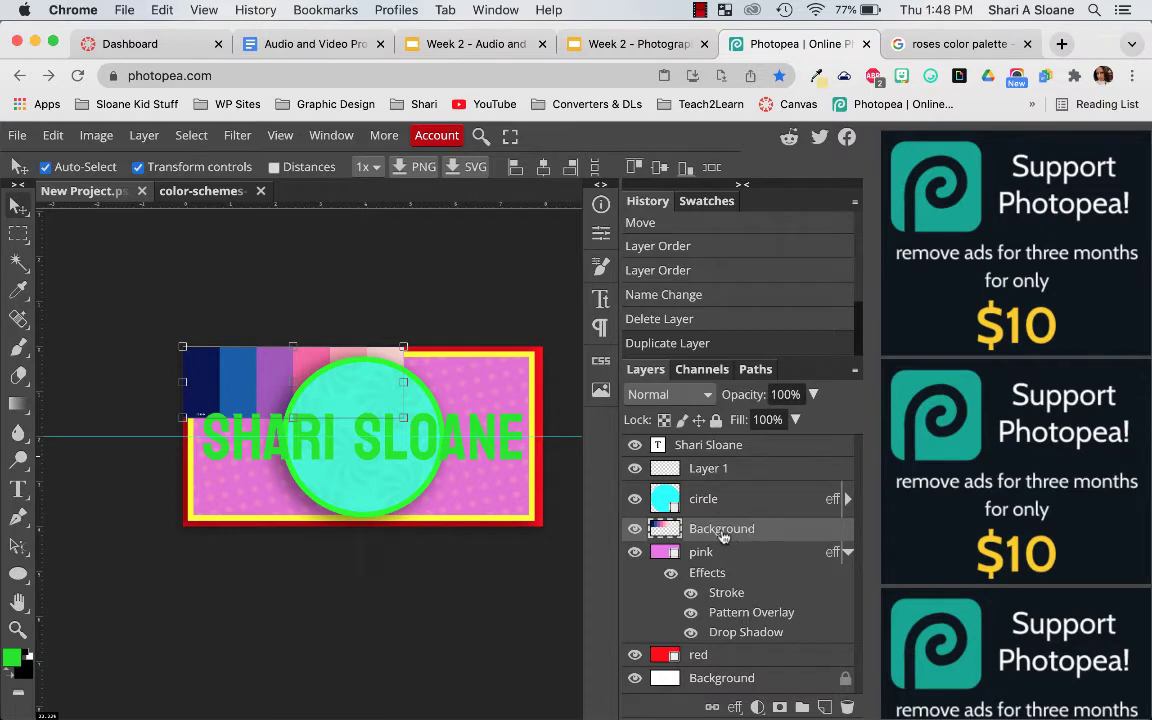
pyautogui.moveTo(727, 536); pyautogui.dragTo(712, 439)
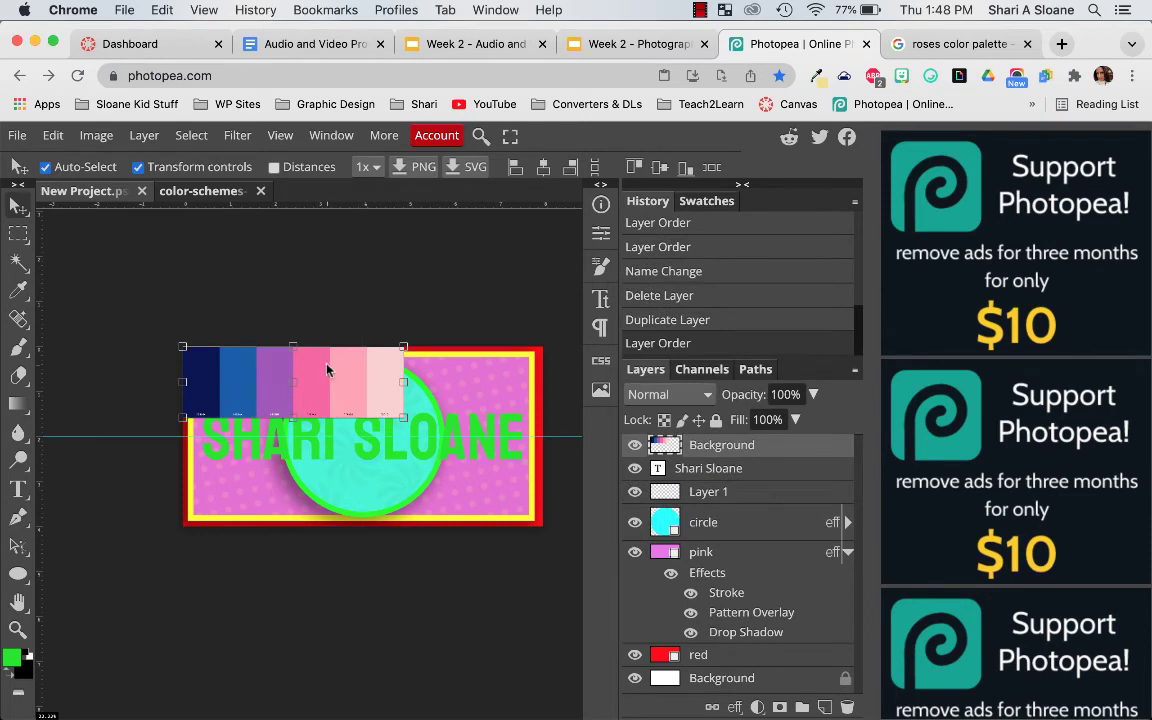
pyautogui.moveTo(327, 370); pyautogui.dragTo(328, 535)
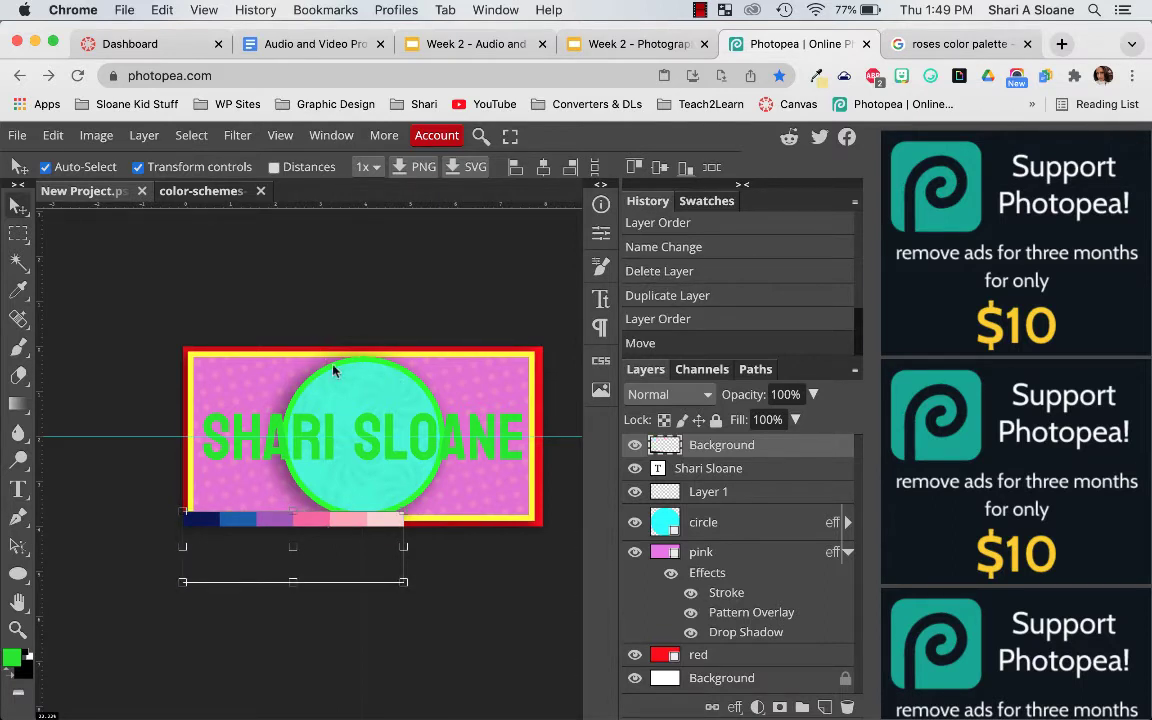
# - Fill the circle layer with hot pink f765a3 sampled from the palette strip
pyautogui.click(660, 522)
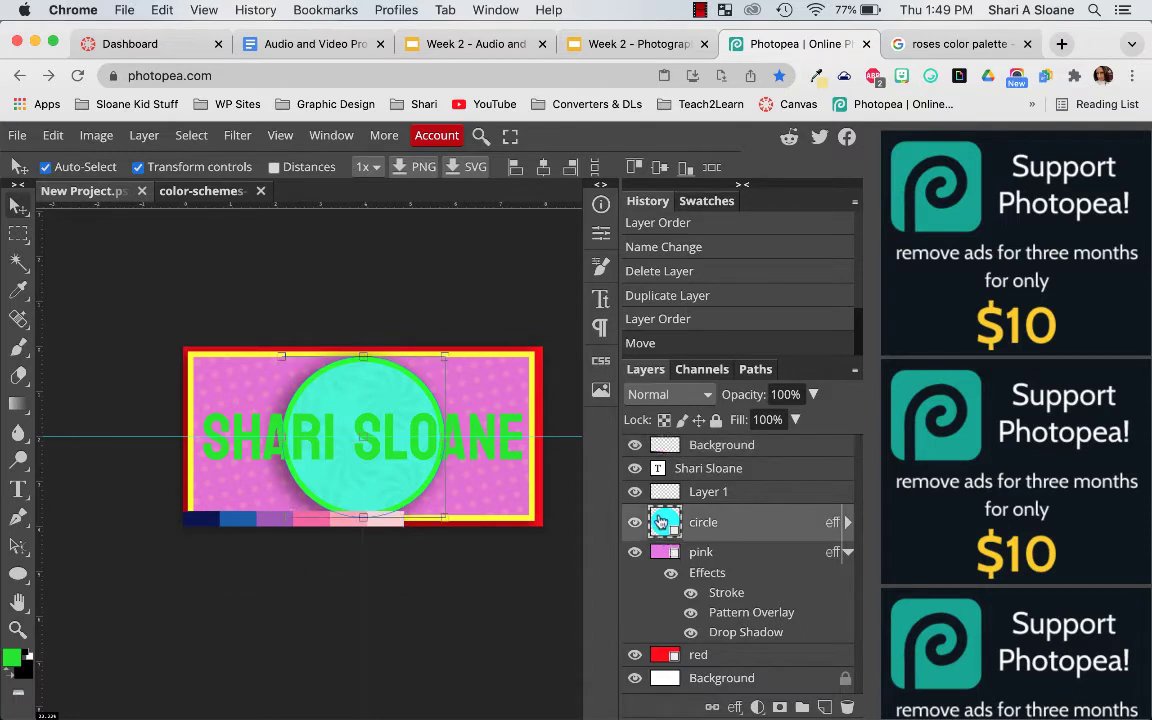
pyautogui.doubleClick(660, 522)
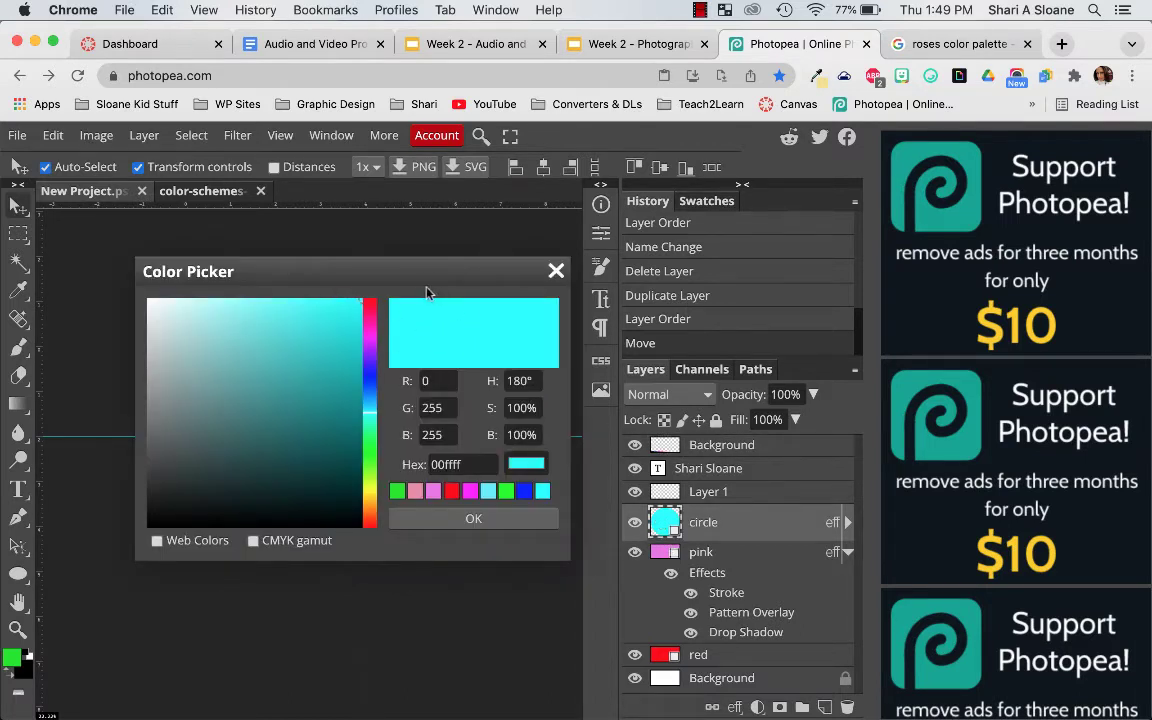
pyautogui.moveTo(390, 278); pyautogui.dragTo(853, 252)
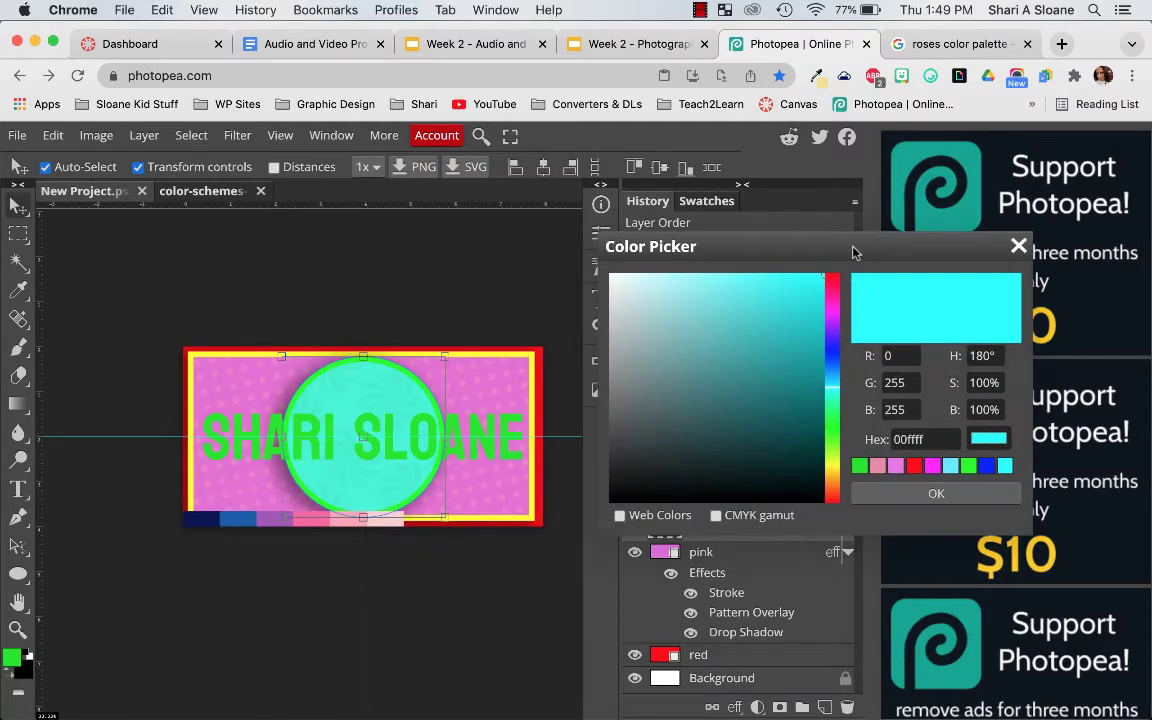
pyautogui.click(19, 292)
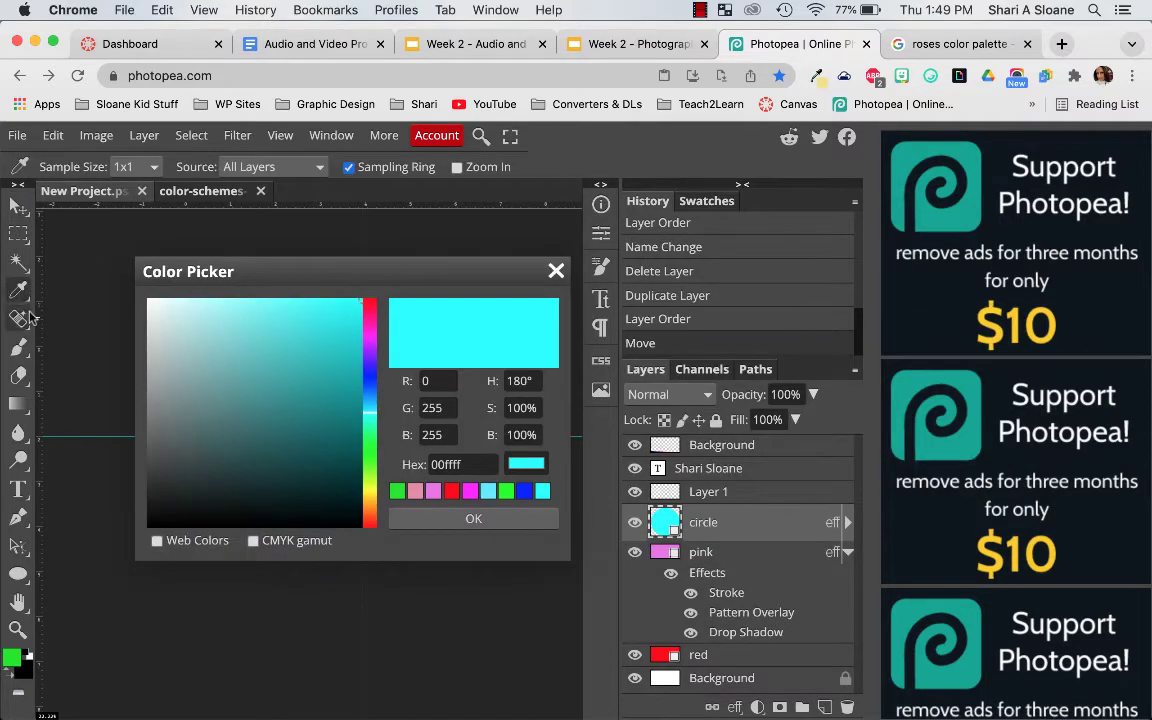
pyautogui.moveTo(324, 280); pyautogui.dragTo(831, 231)
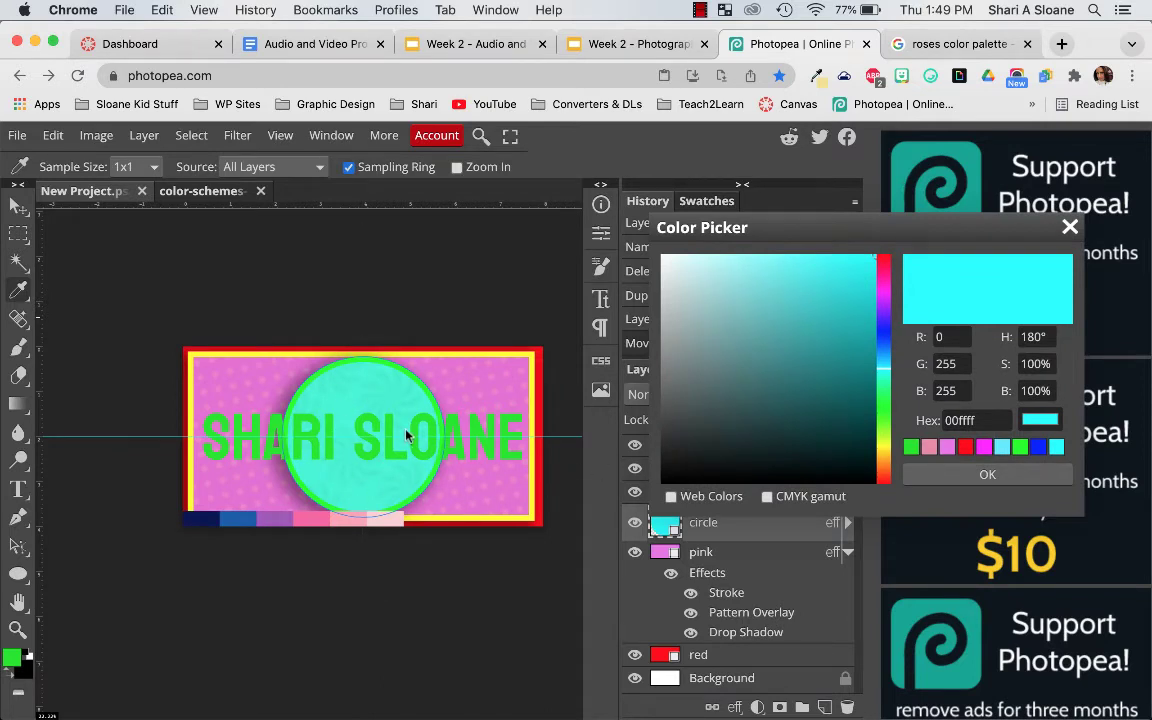
pyautogui.click(315, 527)
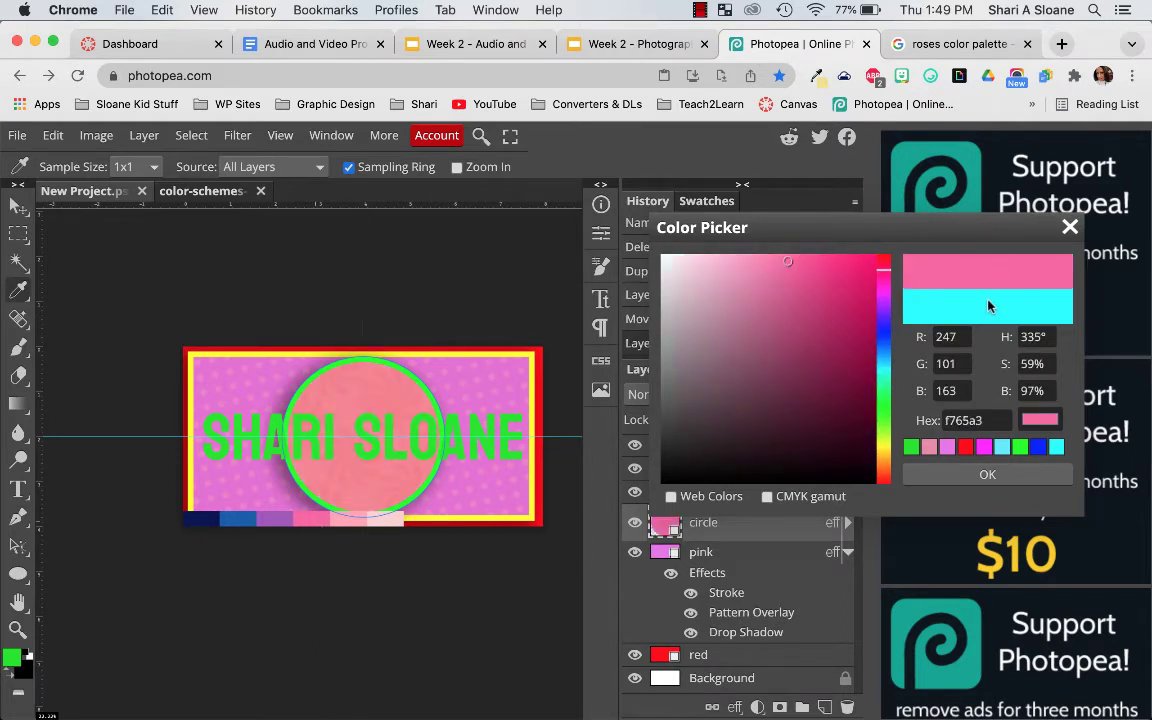
pyautogui.click(953, 478)
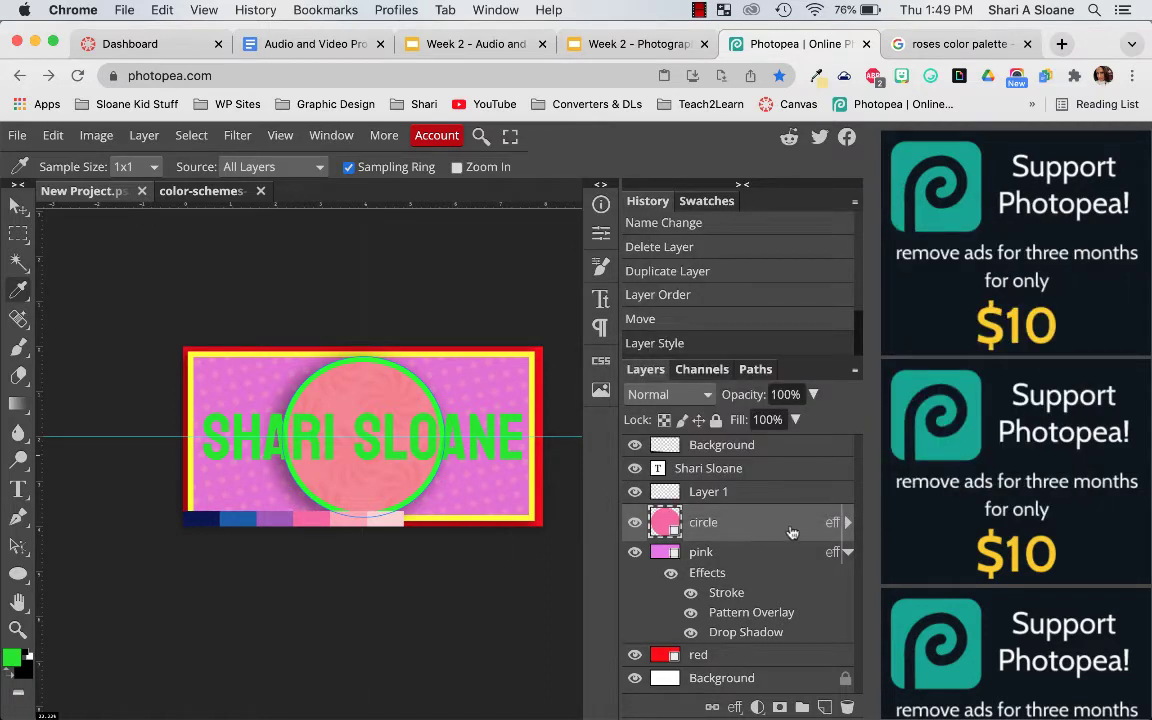
# - Change the circle's Stroke effect colour to pale pink f9d1d1 sampled from the palette
pyautogui.click(849, 522)
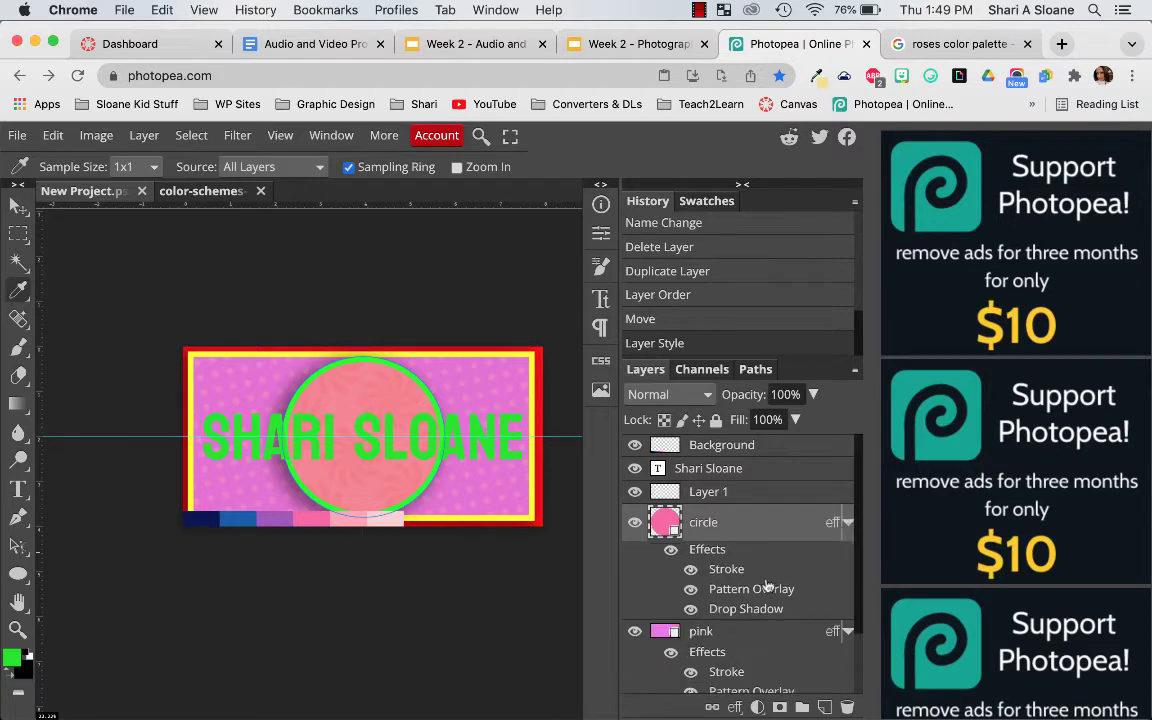
pyautogui.doubleClick(727, 570)
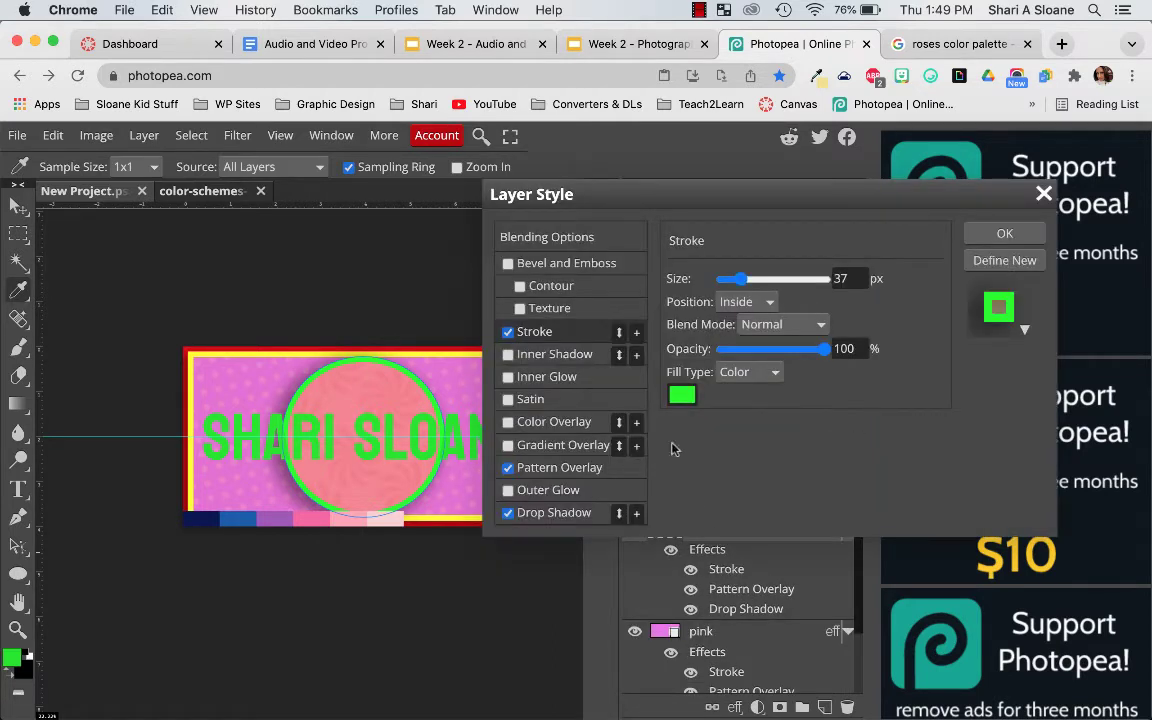
pyautogui.click(683, 397)
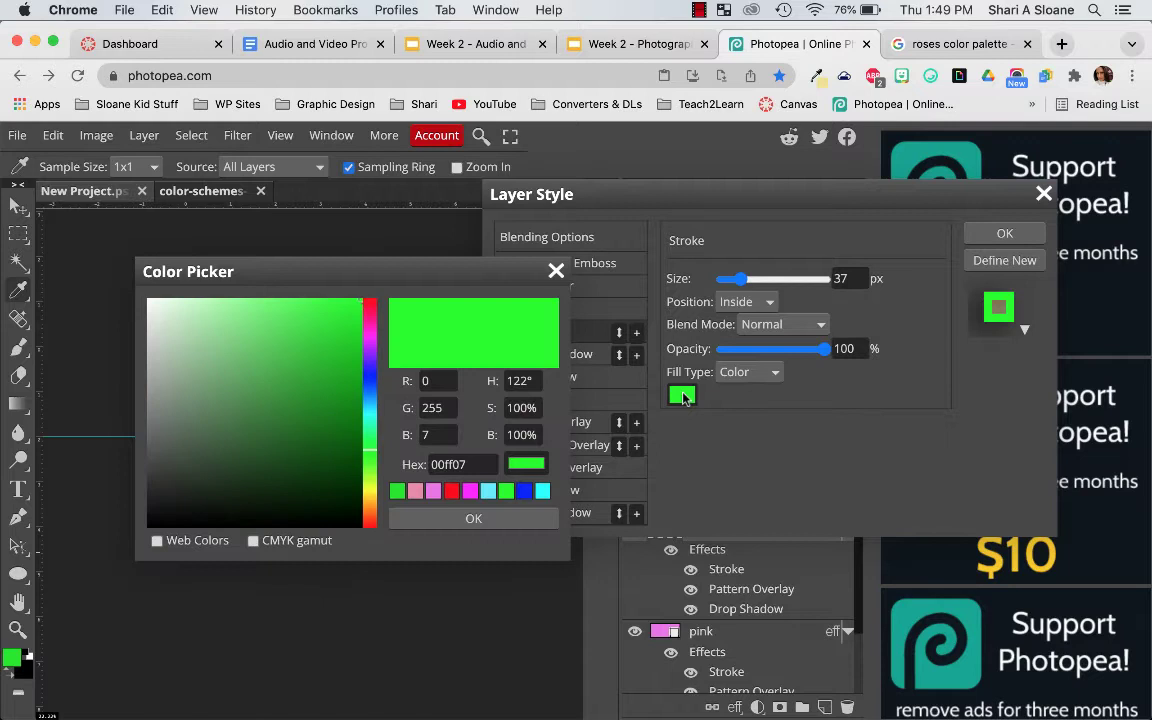
pyautogui.moveTo(414, 278); pyautogui.dragTo(777, 295)
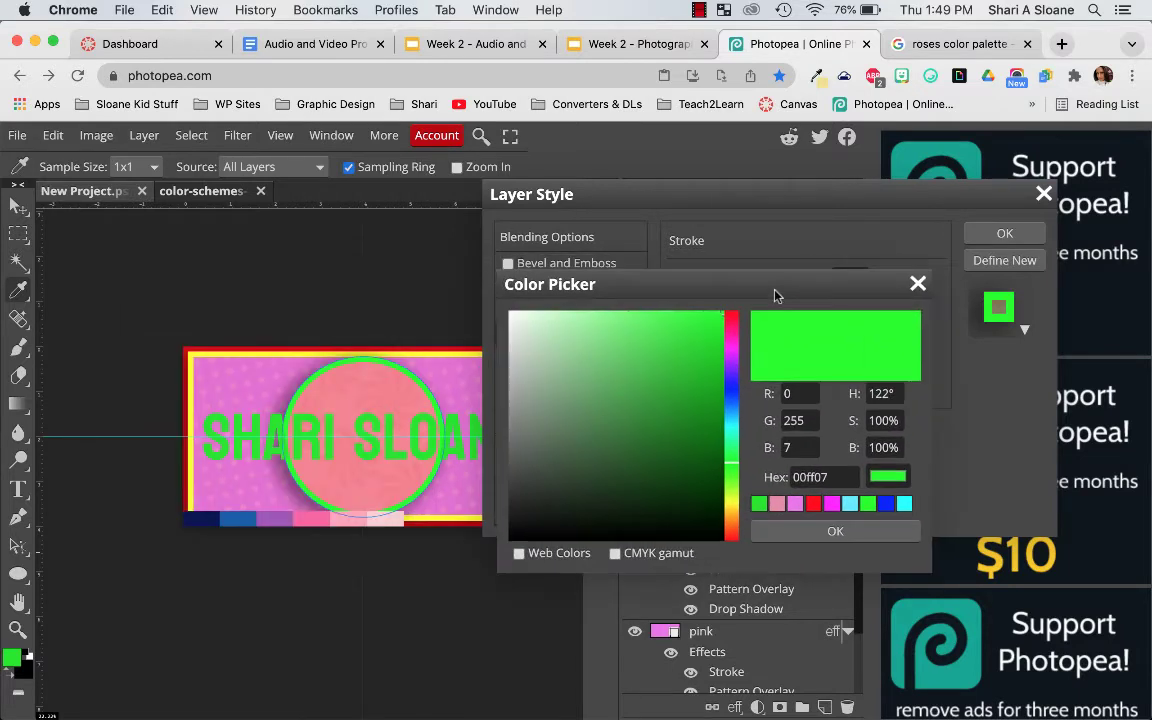
pyautogui.click(392, 524)
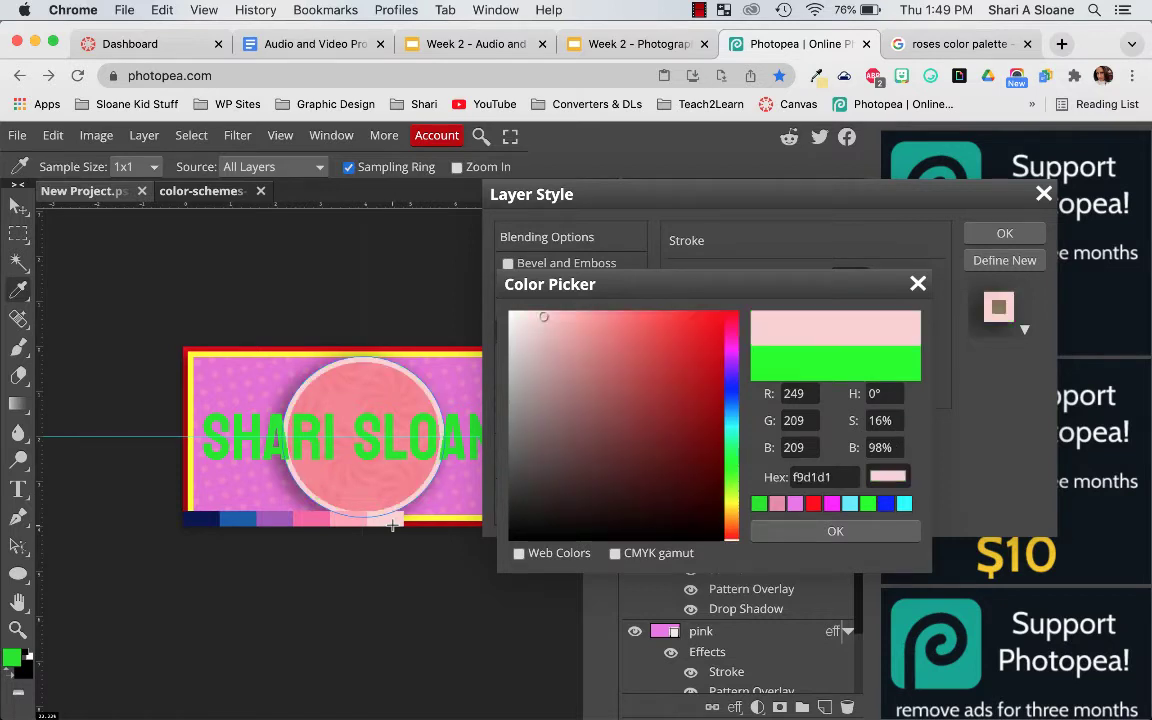
pyautogui.click(824, 532)
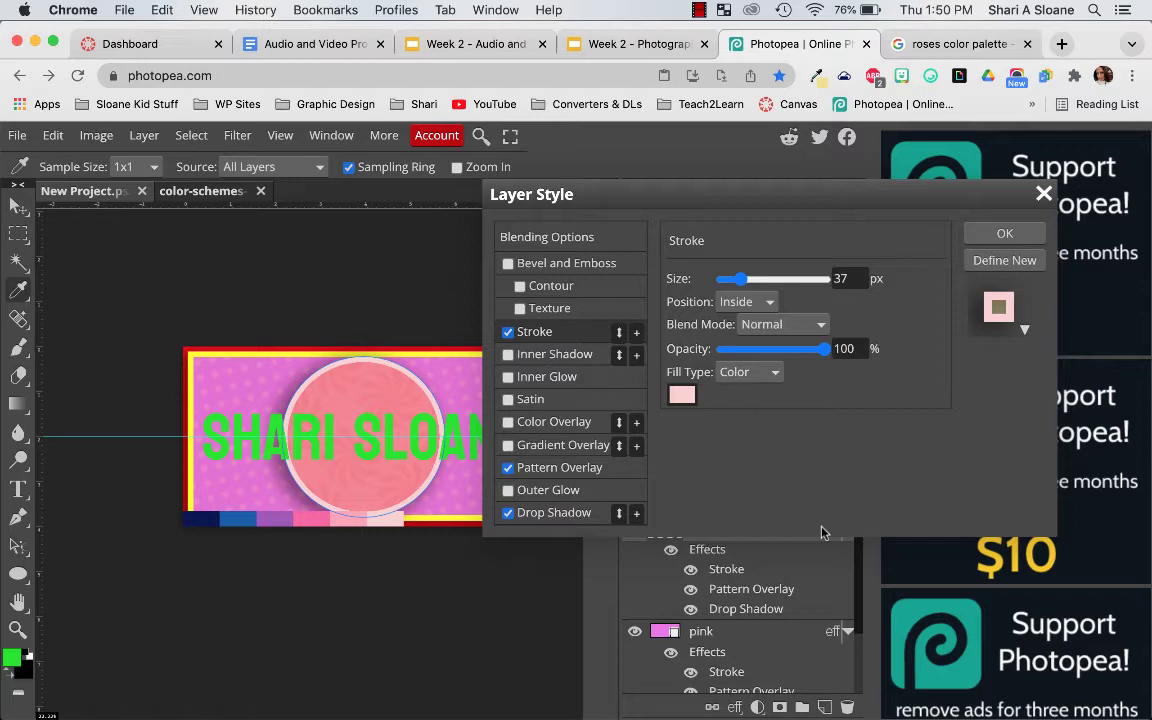
pyautogui.click(999, 237)
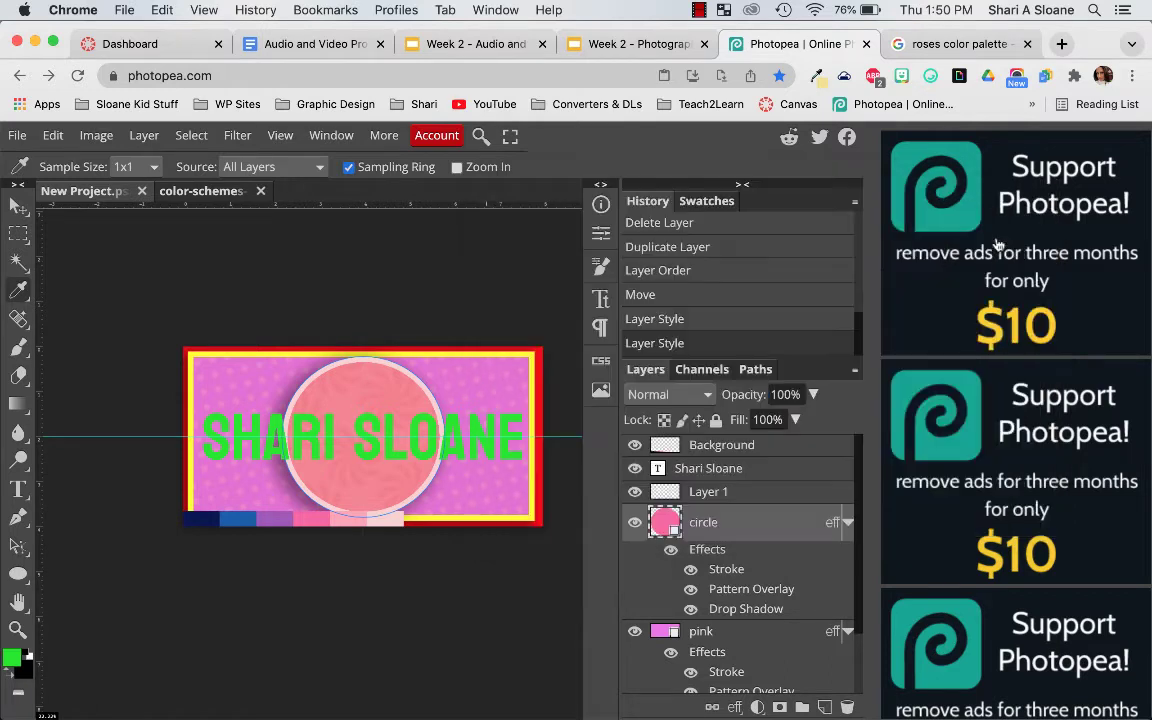
# - Recolour the pink background layer to the purple palette swatch
pyautogui.doubleClick(666, 633)
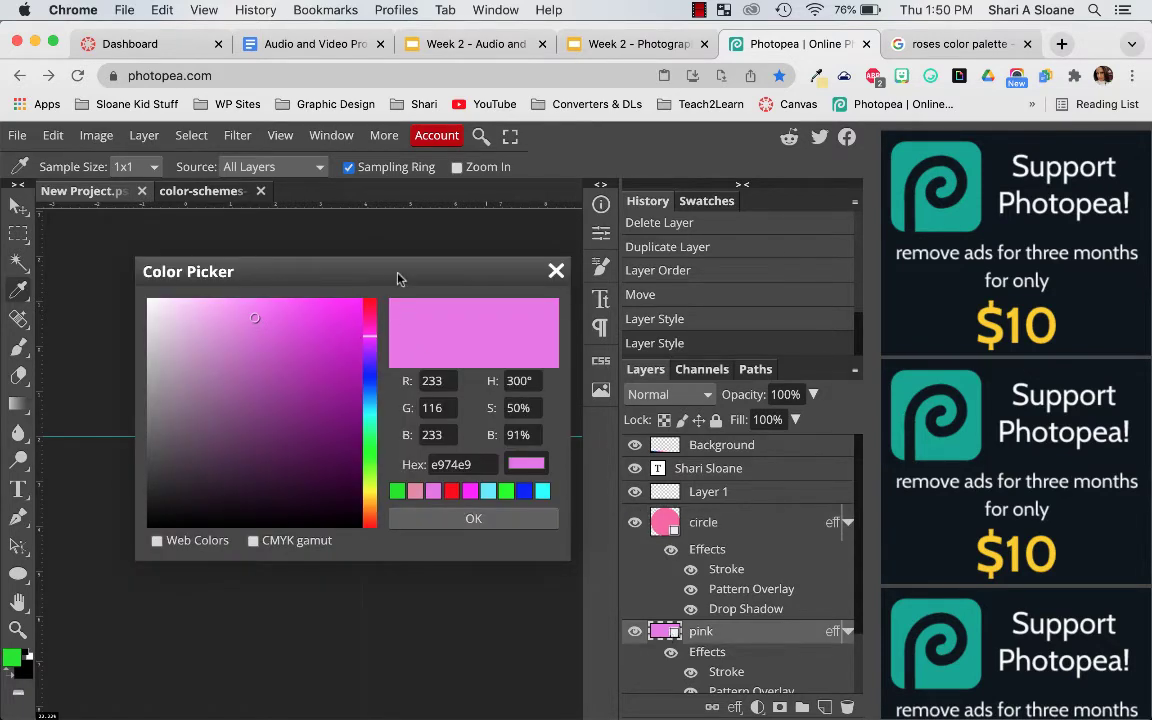
pyautogui.moveTo(398, 278); pyautogui.dragTo(948, 262)
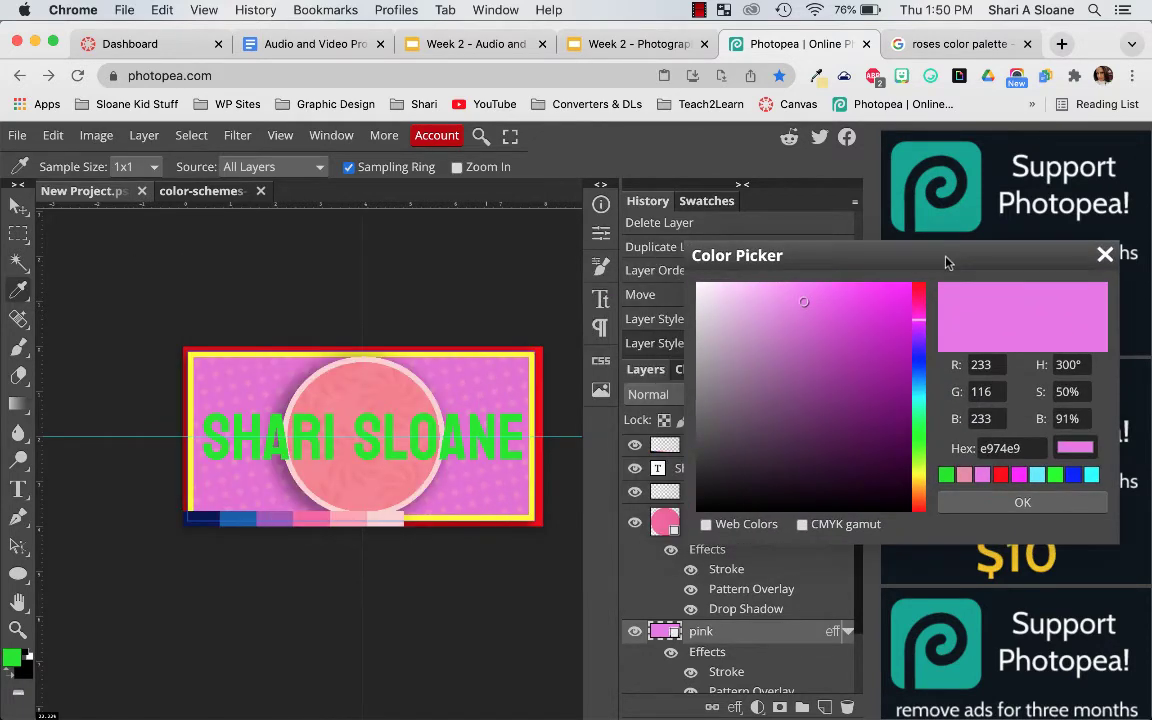
pyautogui.click(276, 523)
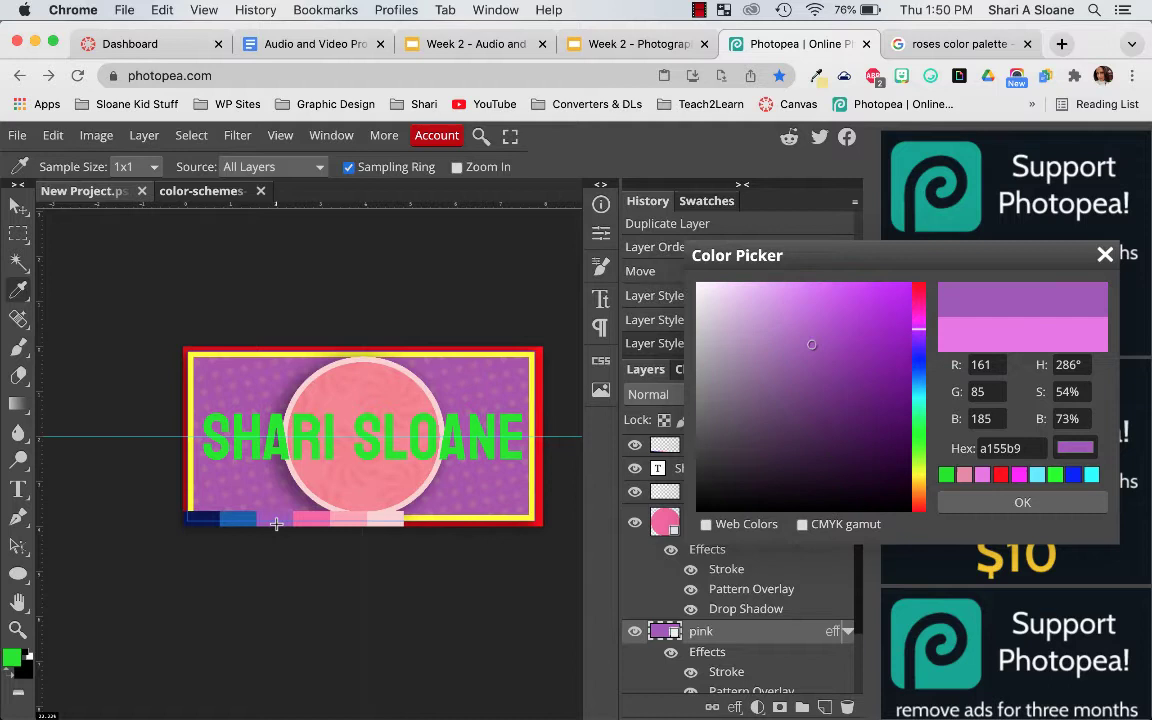
pyautogui.click(979, 503)
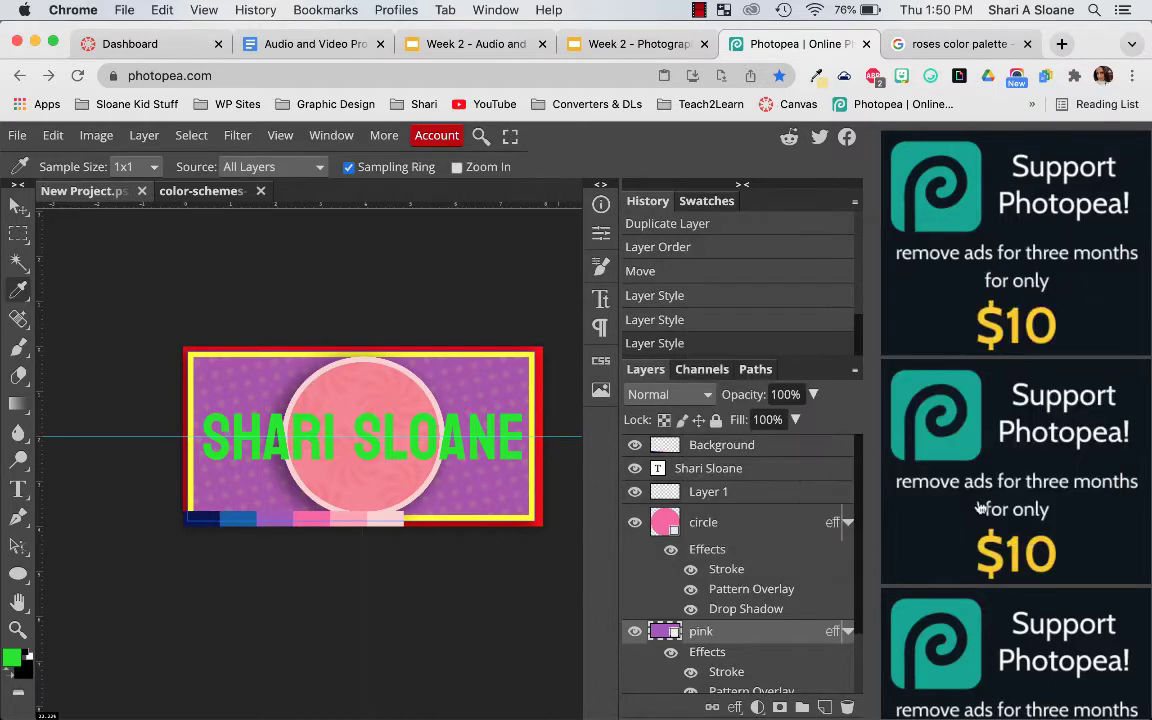
# - Set the background layer's 37 px stroke to light pink f9d1d1 from the palette
pyautogui.doubleClick(727, 672)
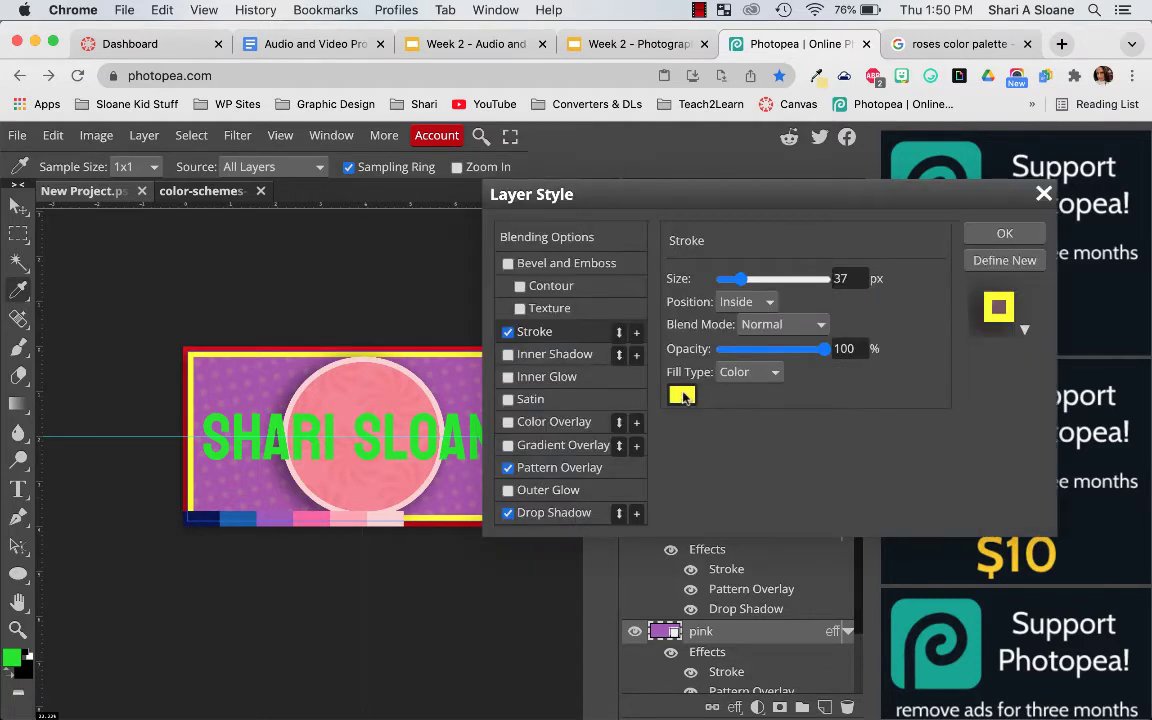
pyautogui.click(682, 395)
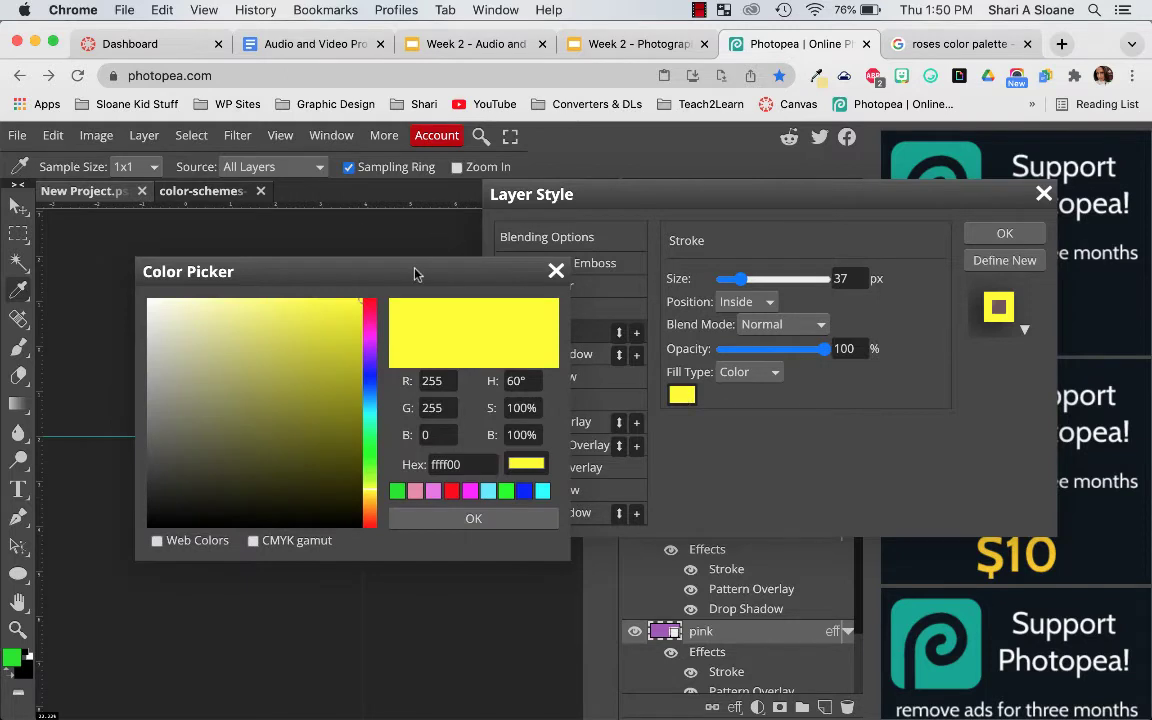
pyautogui.moveTo(417, 268); pyautogui.dragTo(451, 278)
pyautogui.moveTo(662, 277); pyautogui.dragTo(913, 289)
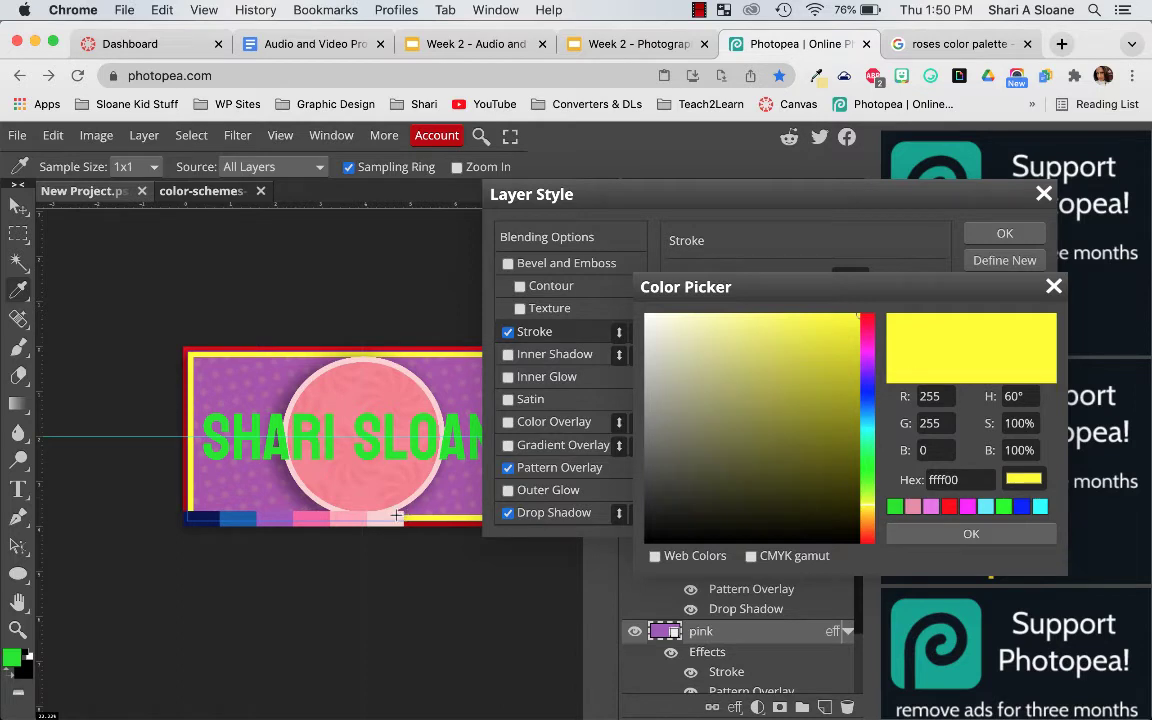
pyautogui.click(397, 515)
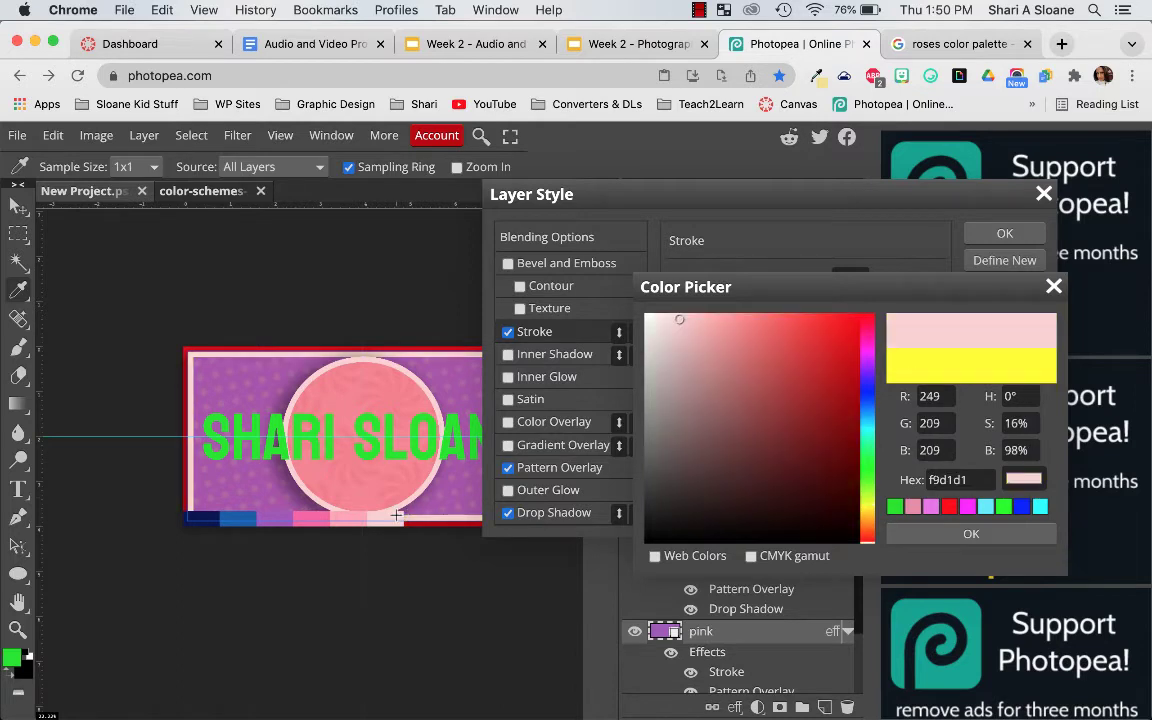
pyautogui.click(985, 537)
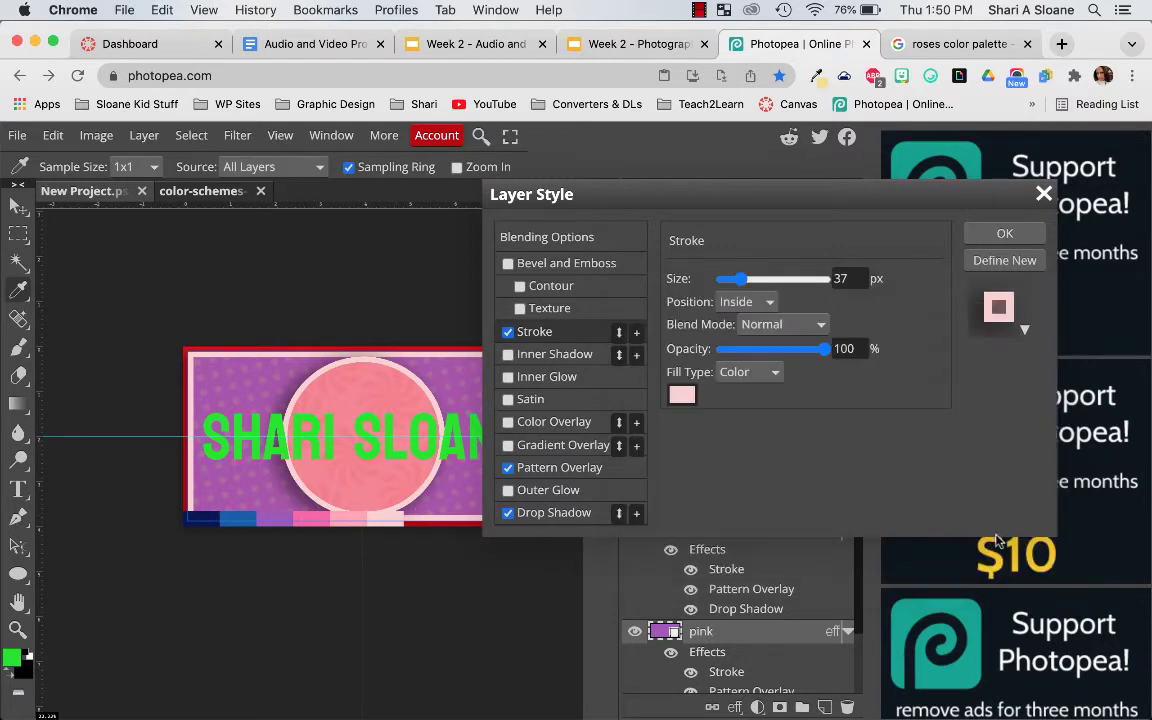
# - Recolour the red outer border layer to hot pink f765a3 from the palette strip
pyautogui.click(1004, 236)
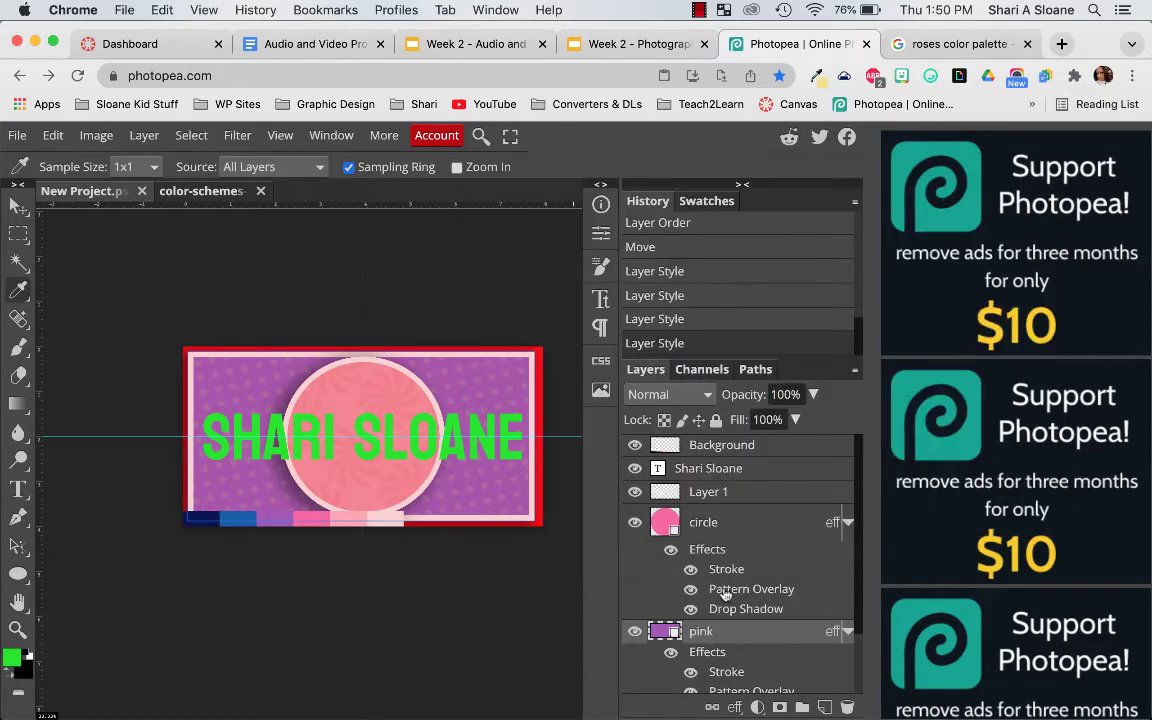
pyautogui.scroll(-3, 716, 600)
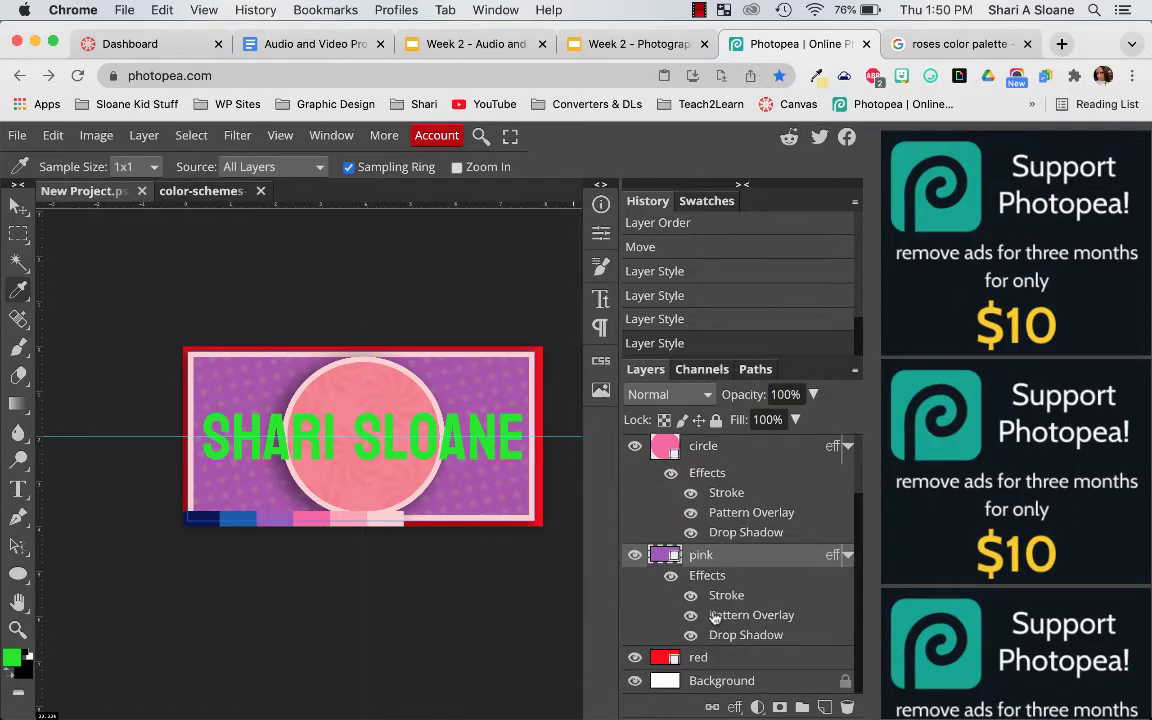
pyautogui.doubleClick(660, 656)
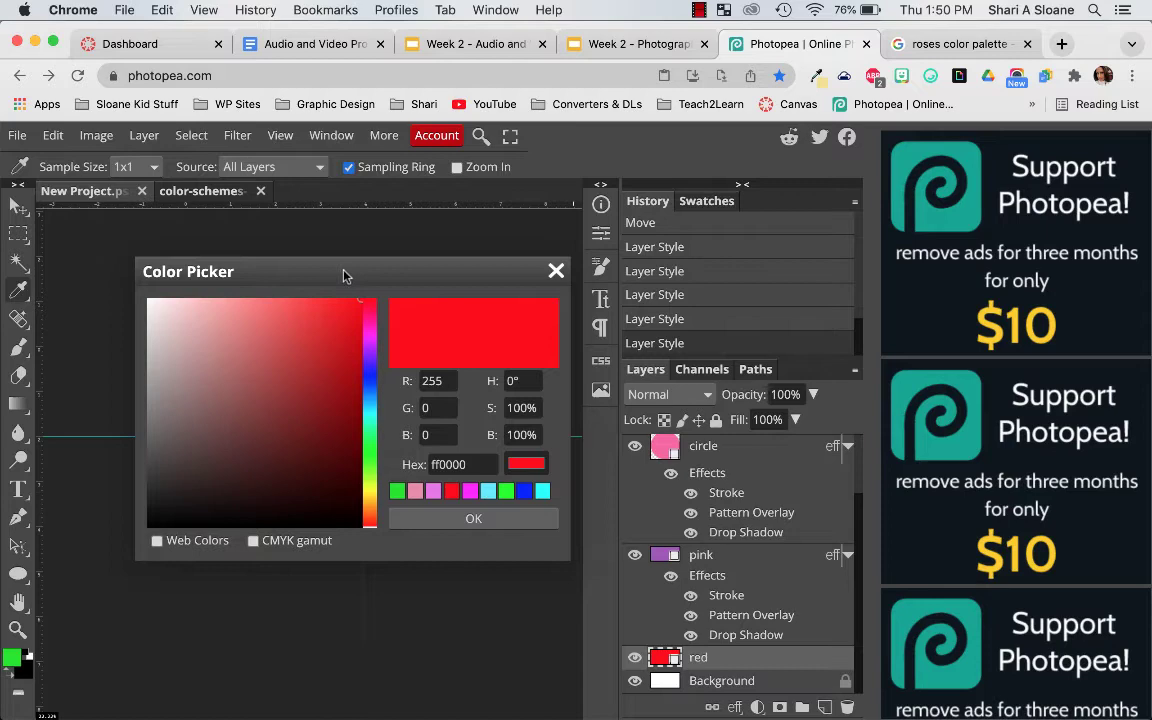
pyautogui.moveTo(345, 275); pyautogui.dragTo(935, 305)
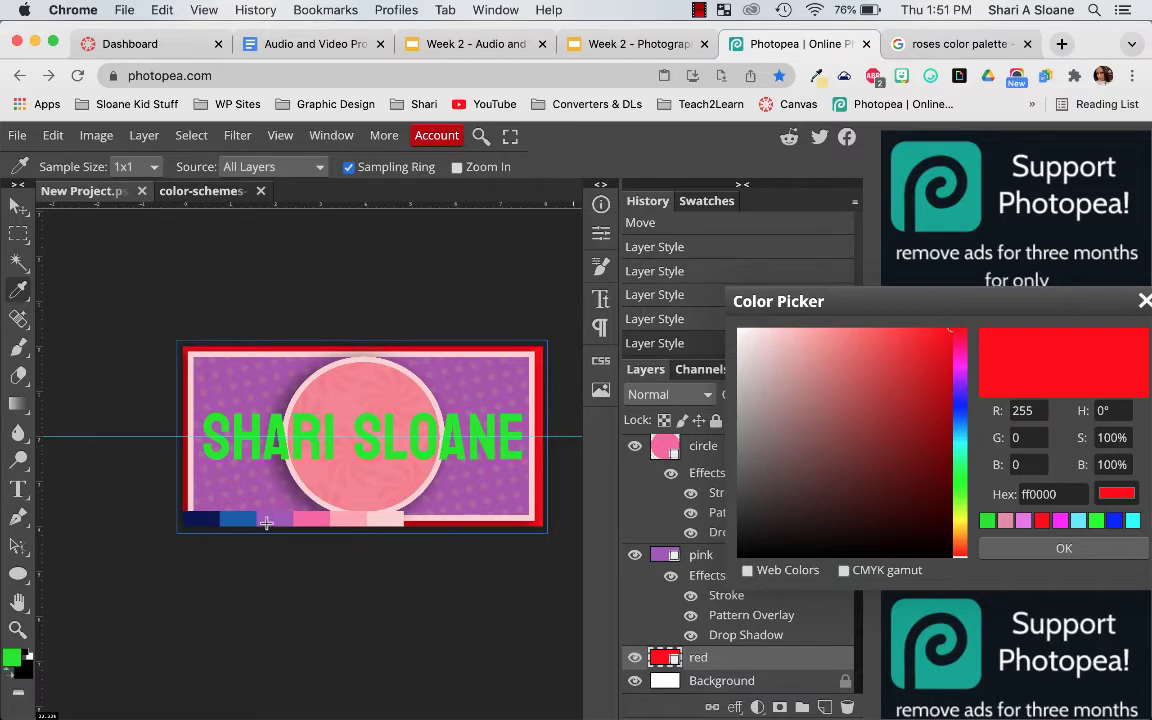
pyautogui.click(327, 521)
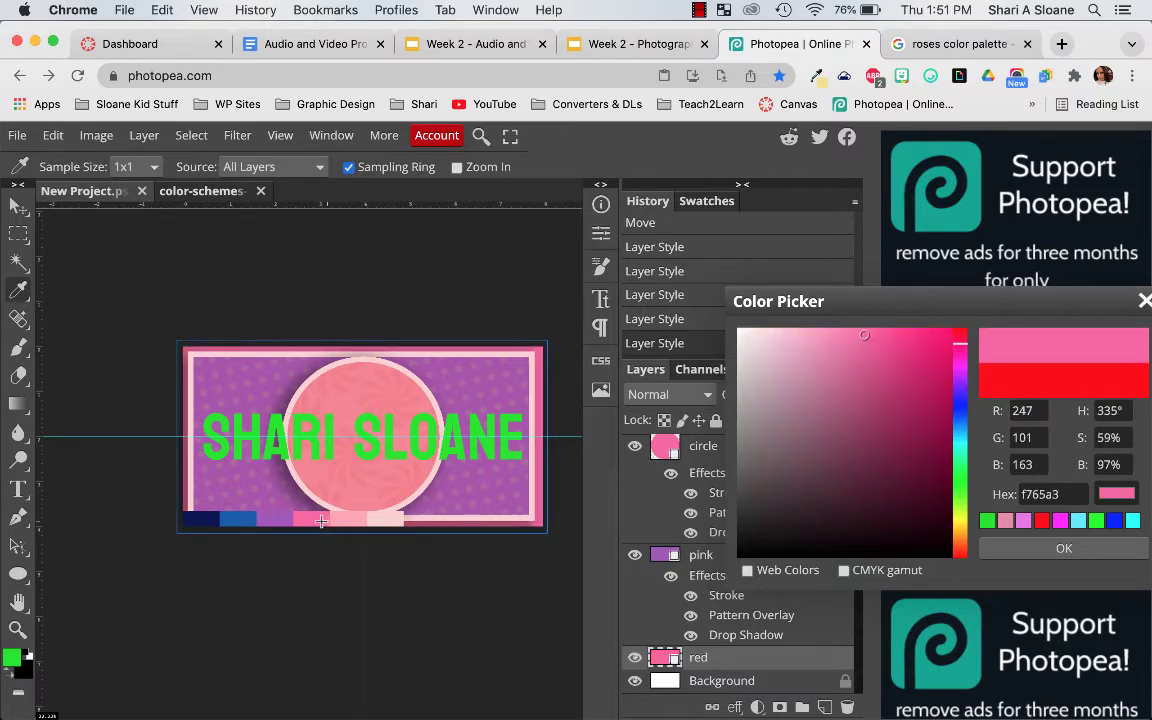
pyautogui.click(1065, 548)
pyautogui.scroll(3, 721, 556)
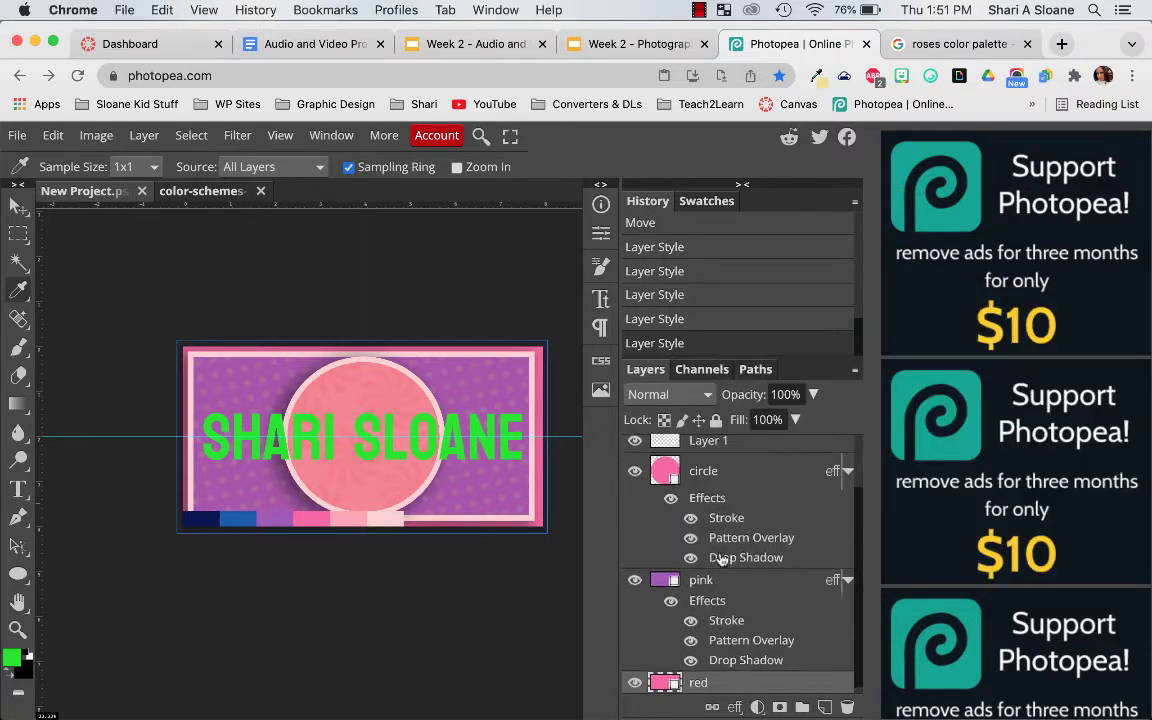
# - Select the Shari Sloane layer and highlight the whole SHARI SLOANE line of text
pyautogui.click(688, 473)
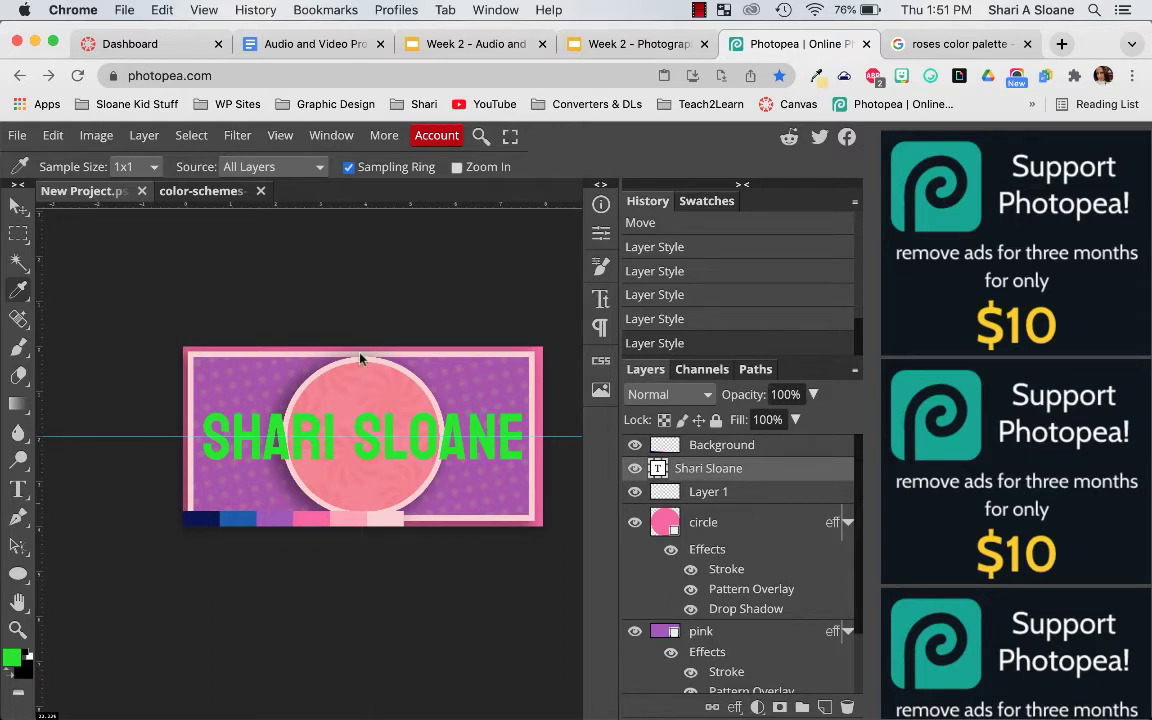
pyautogui.click(315, 521)
pyautogui.click(16, 207)
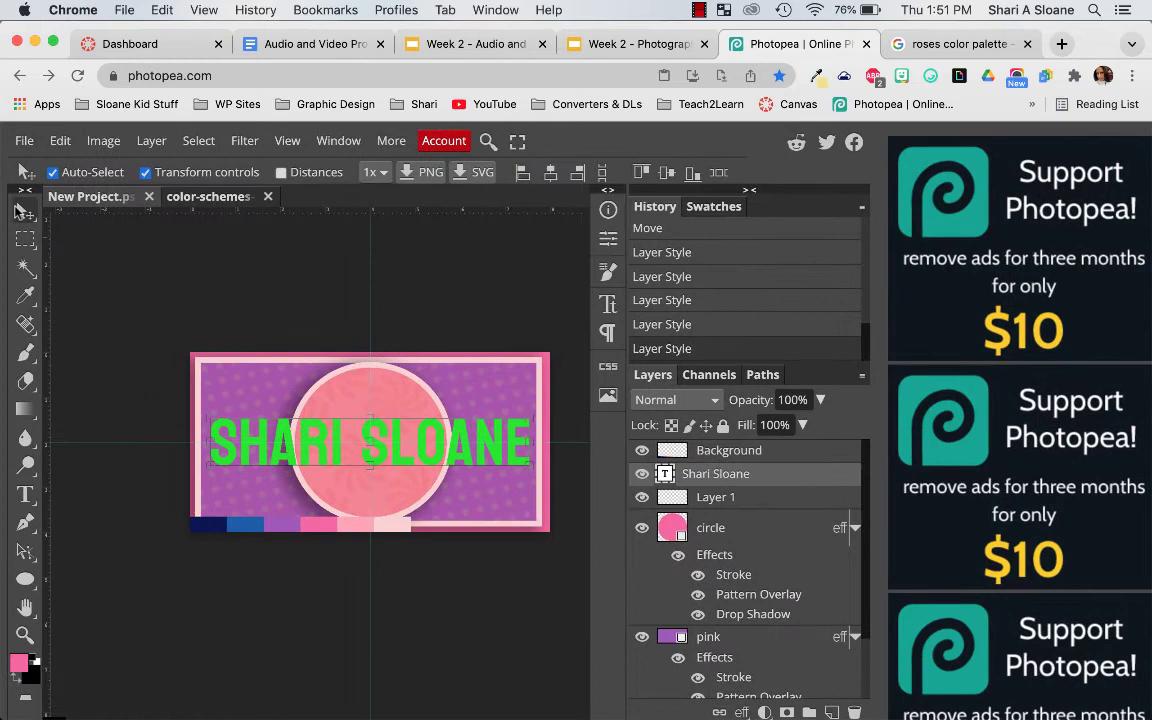
pyautogui.scroll(-1, 108, 277)
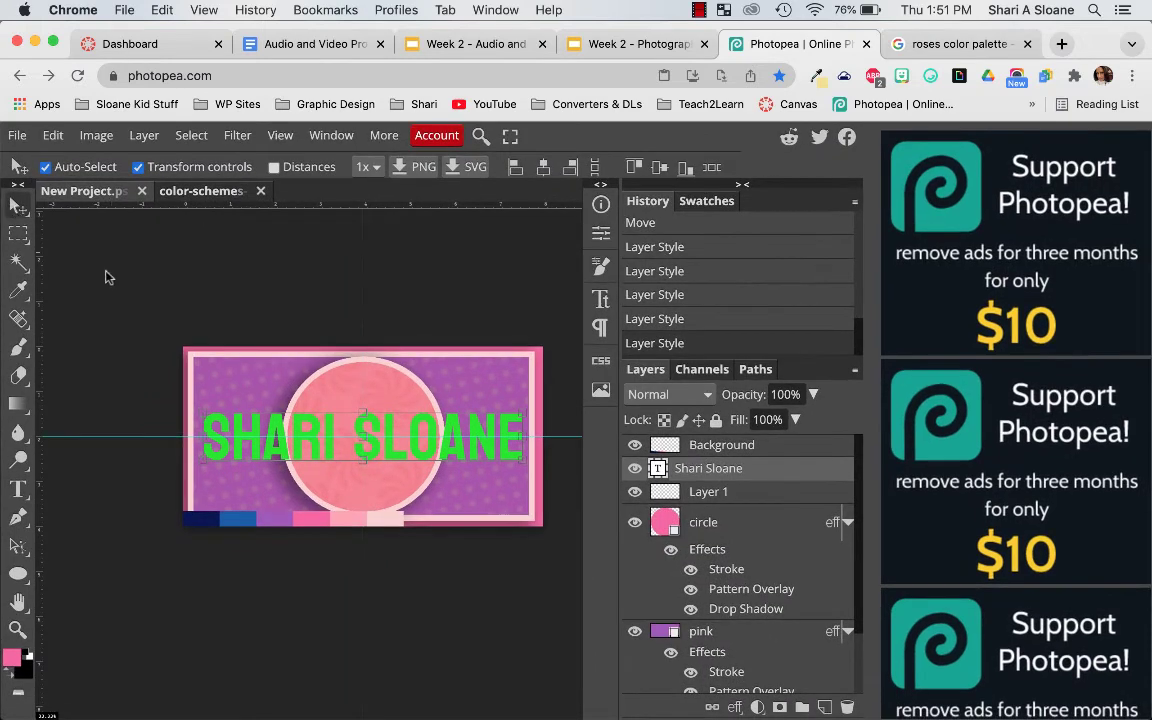
pyautogui.doubleClick(448, 447)
pyautogui.doubleClick(448, 447)
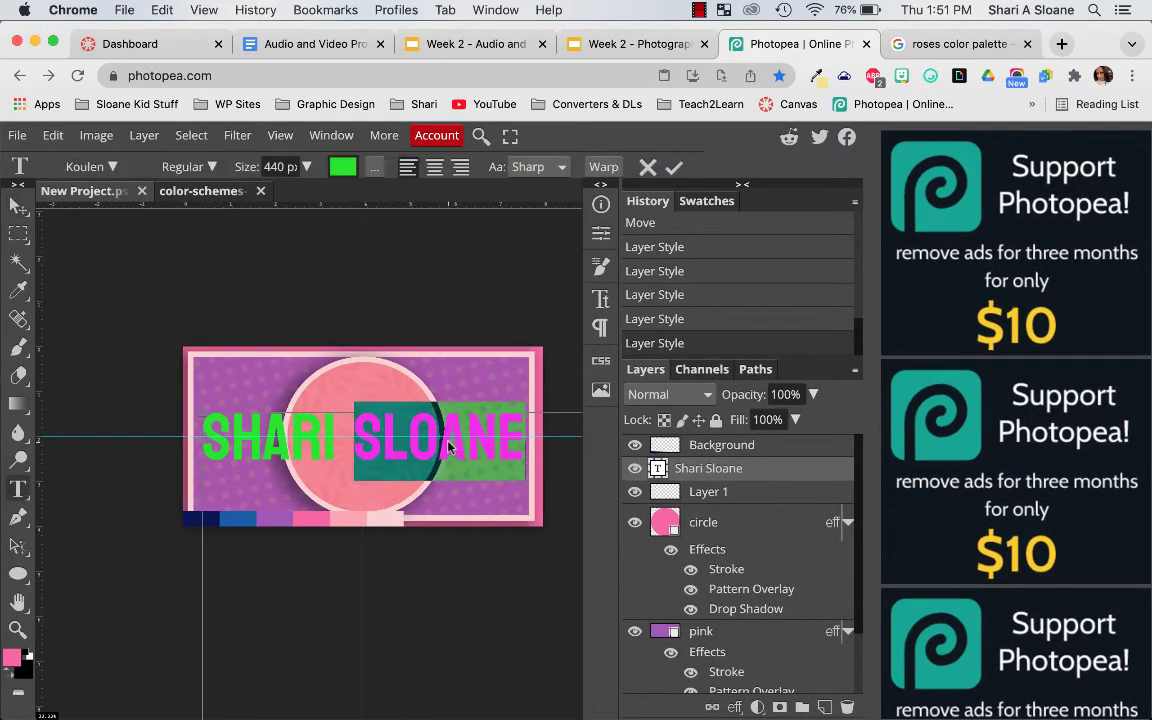
pyautogui.tripleClick(448, 447)
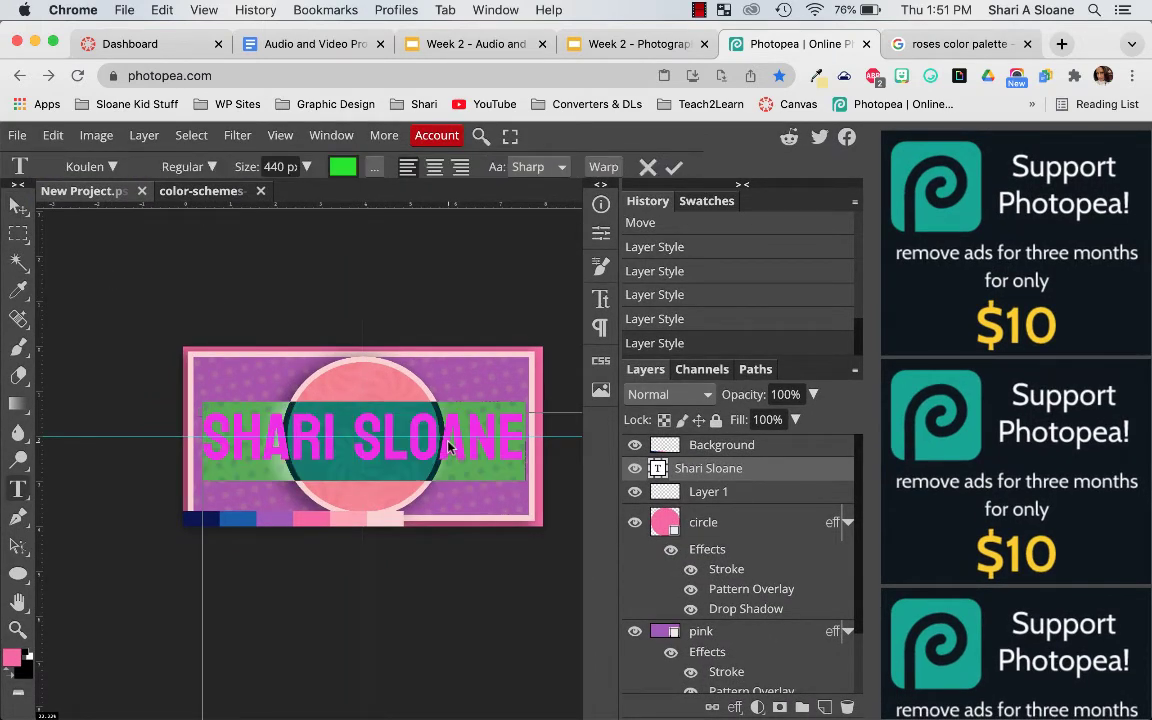
# - Recolour the selected text hot pink f765a3, sampled from the palette strip swatch
pyautogui.click(342, 169)
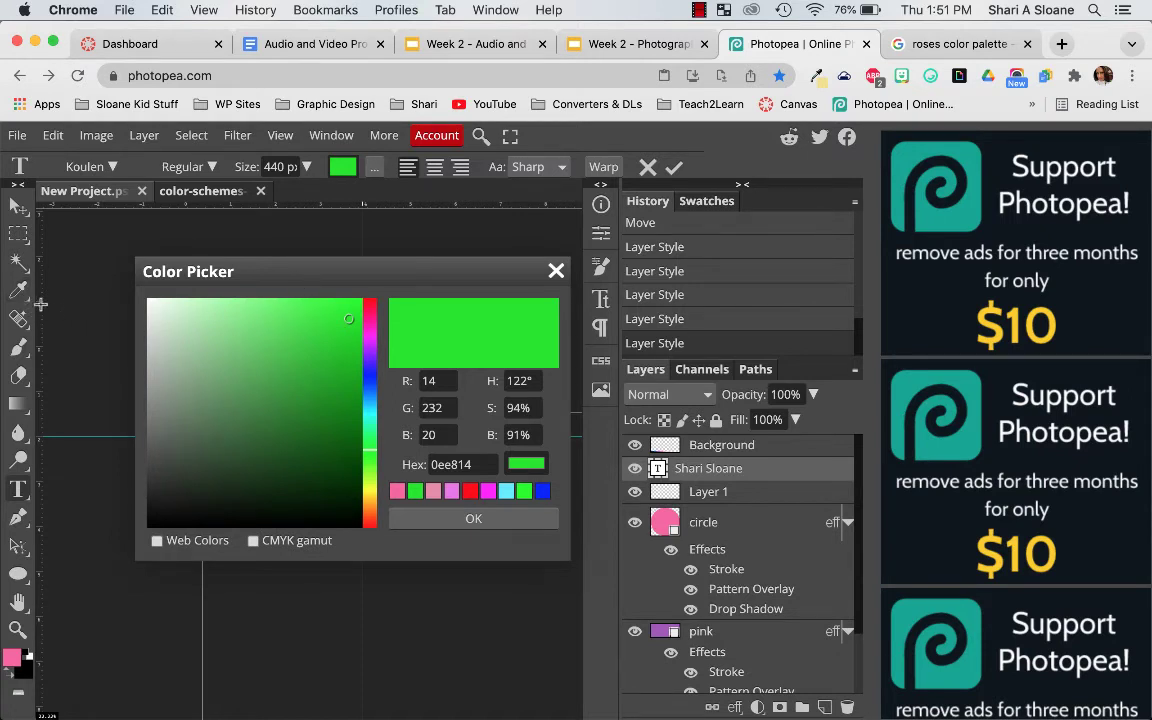
pyautogui.moveTo(5, 285)
pyautogui.click(18, 292)
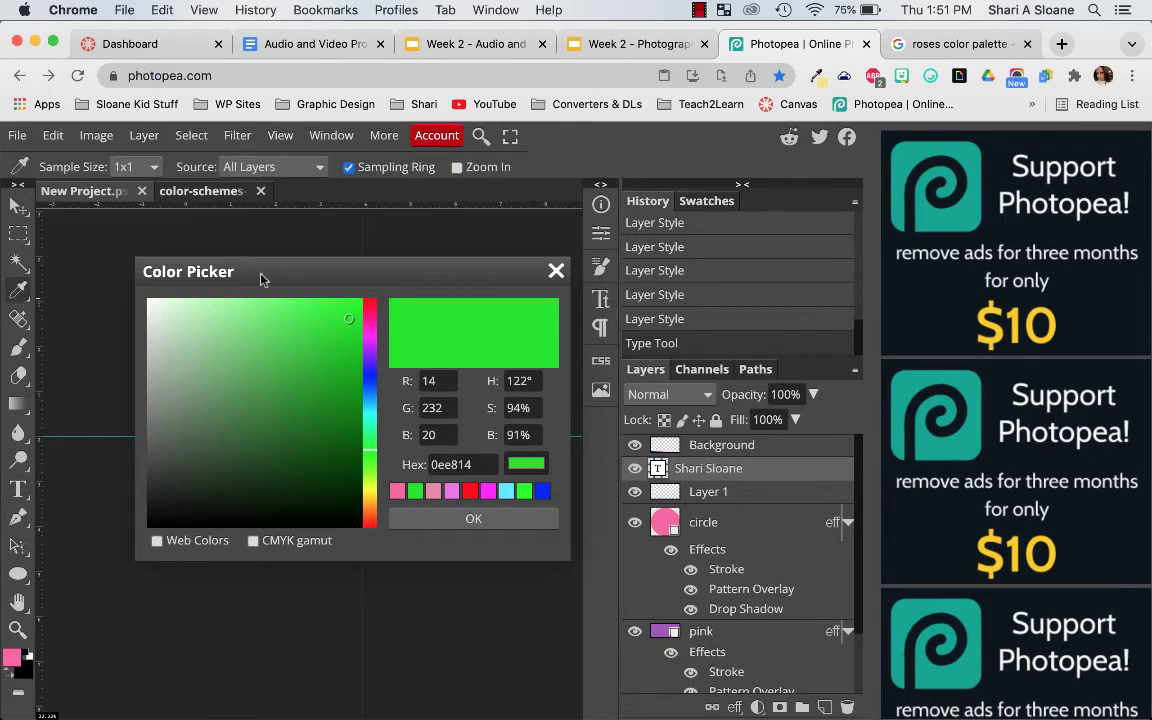
pyautogui.moveTo(294, 272); pyautogui.dragTo(752, 236)
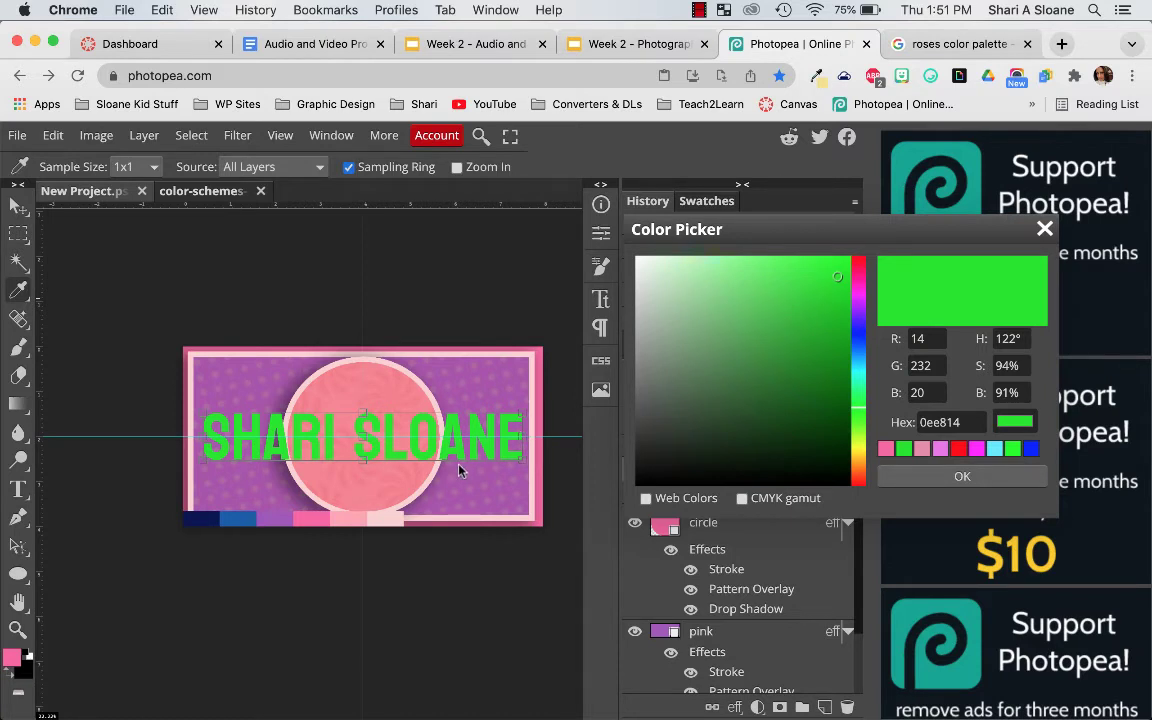
pyautogui.click(321, 529)
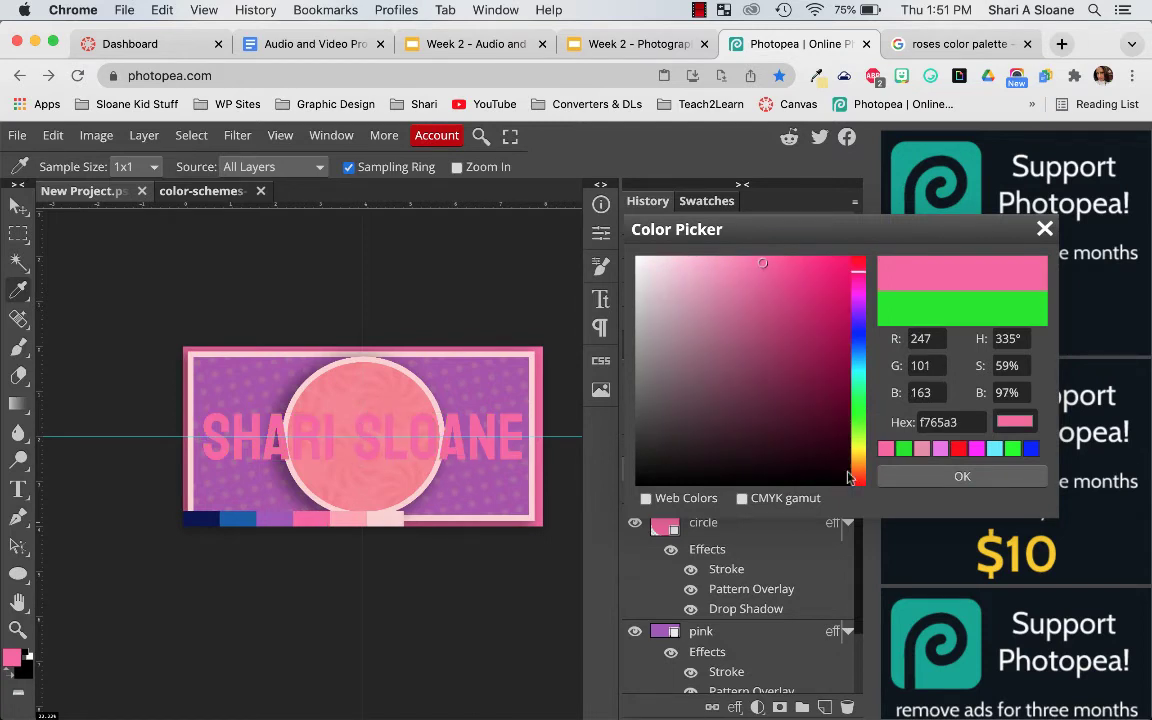
pyautogui.click(962, 477)
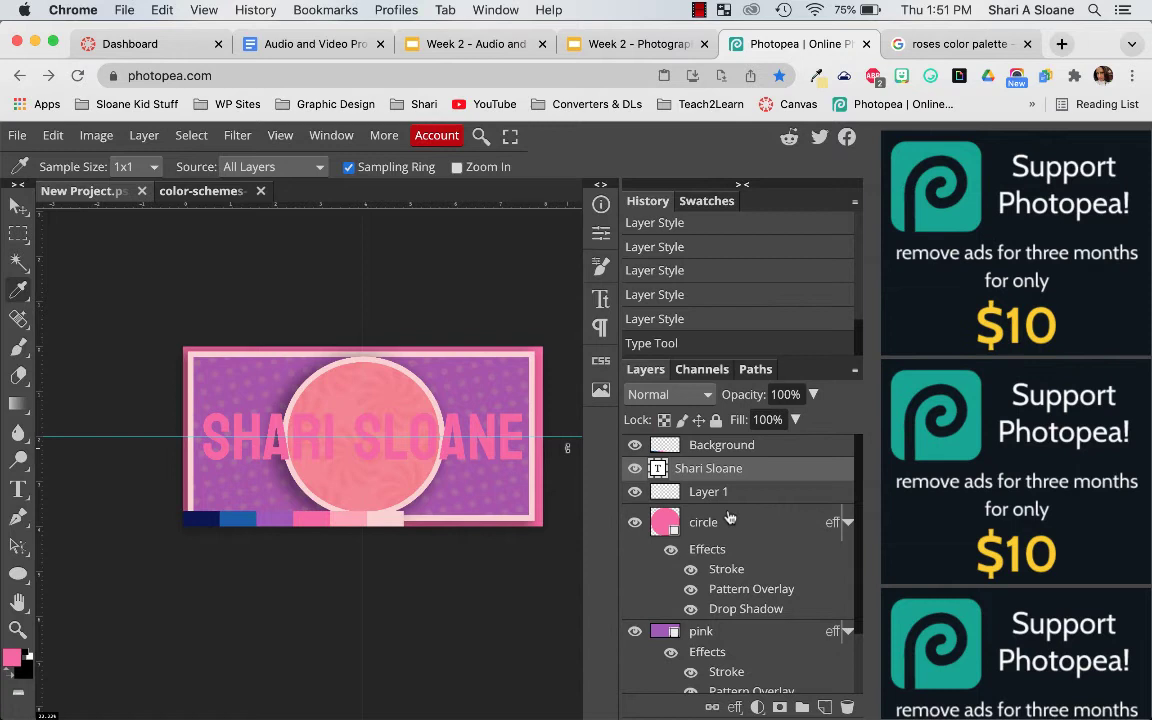
# - Add a 37 px pale pink stroke positioned outside the SHARI SLOANE letters
pyautogui.click(735, 707)
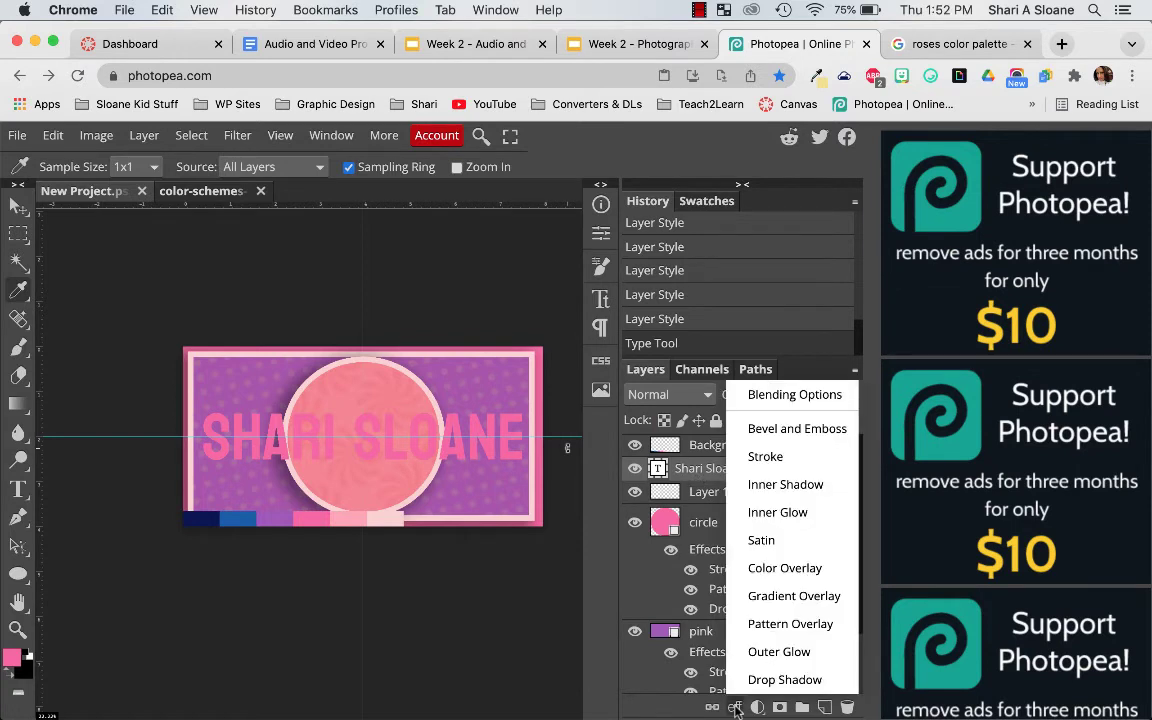
pyautogui.click(801, 458)
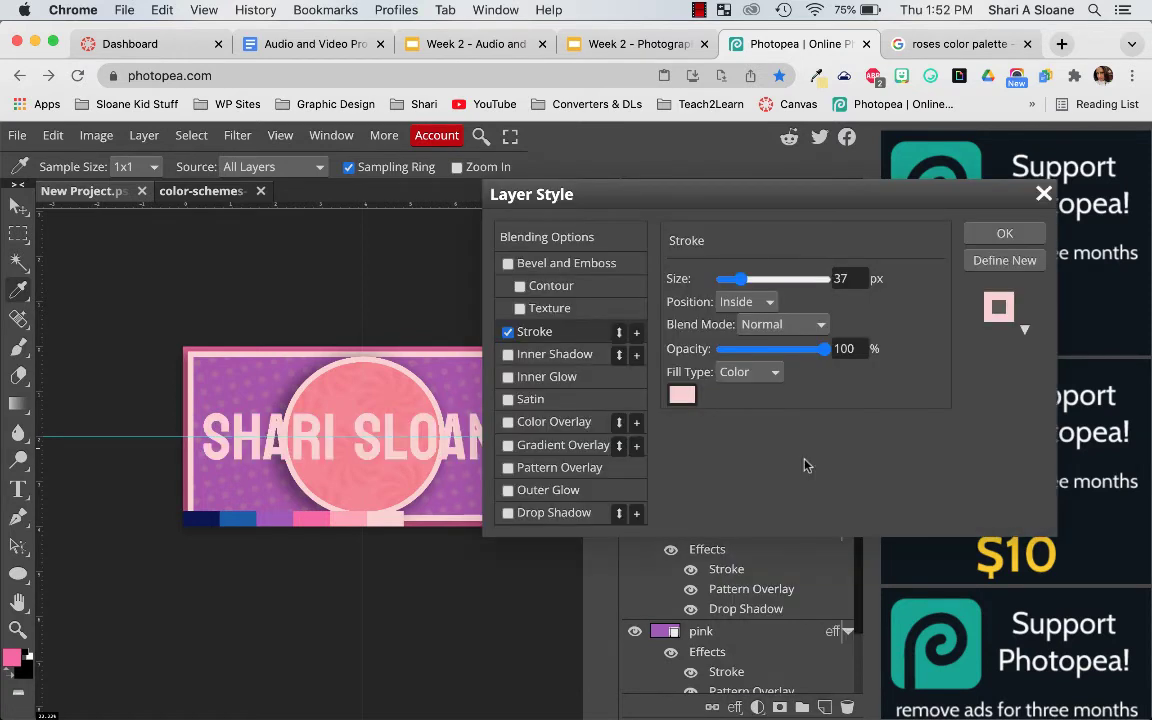
pyautogui.click(768, 302)
pyautogui.click(770, 333)
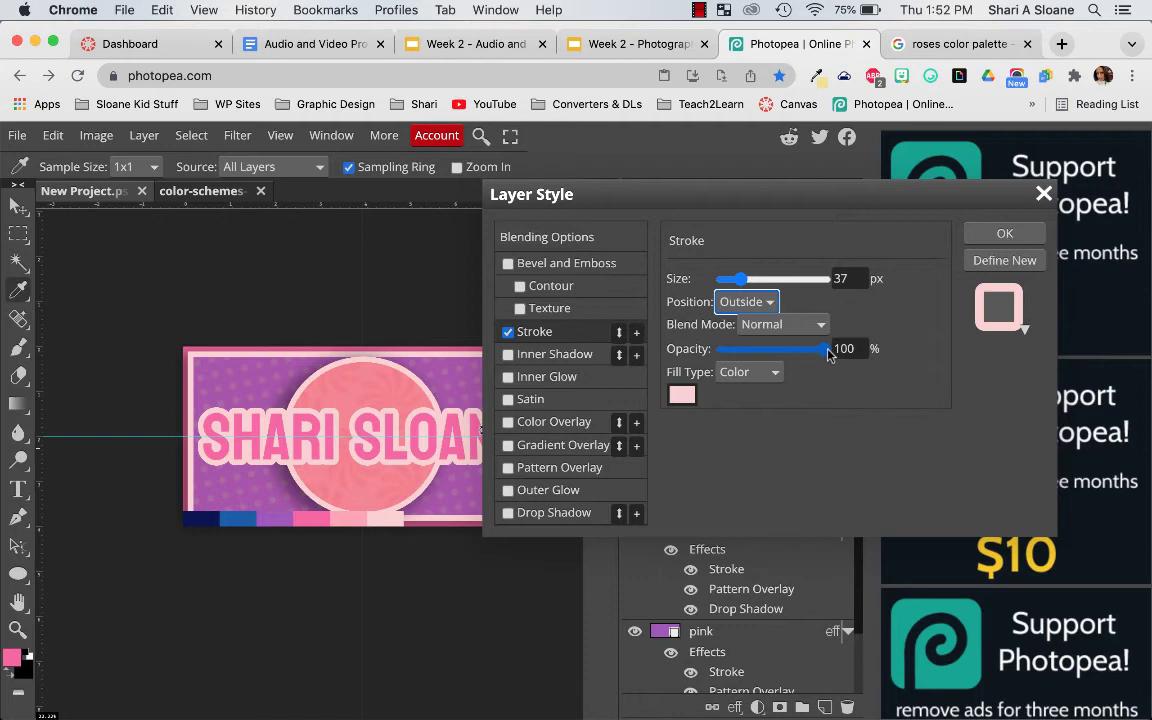
pyautogui.click(1027, 238)
pyautogui.click(1005, 234)
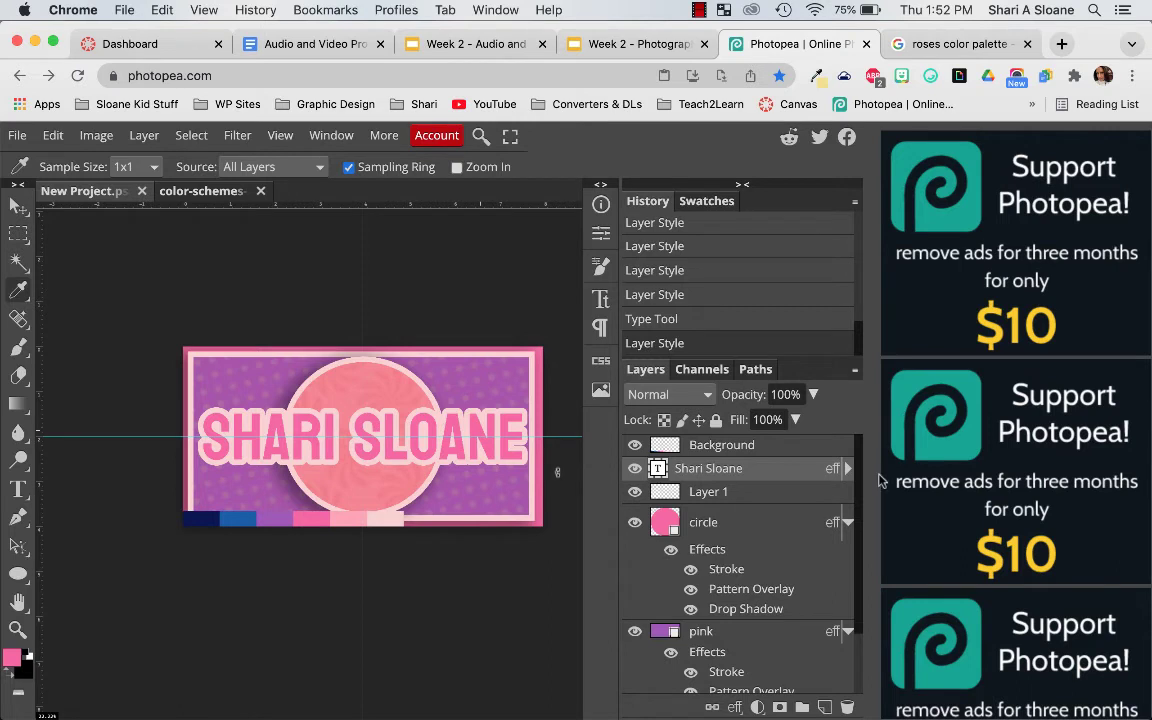
# - Apply a drop shadow to the name text: 40% opacity, 53 px distance, 21% spread, 131 px size
pyautogui.click(735, 707)
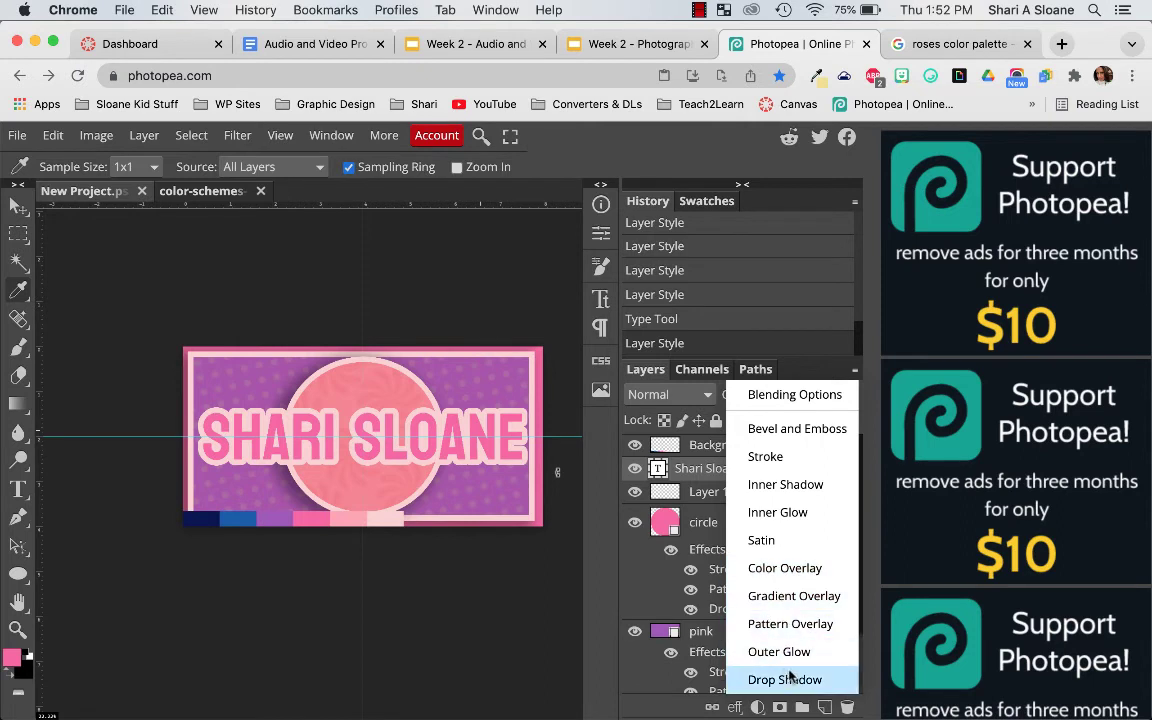
pyautogui.click(788, 679)
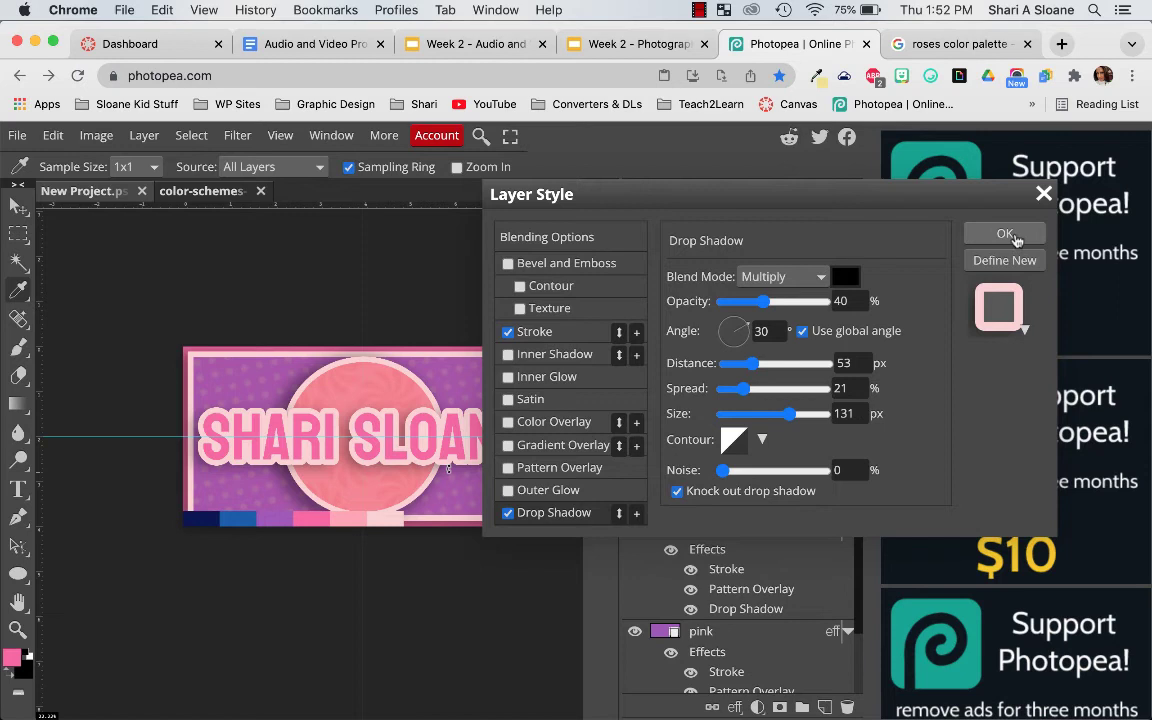
pyautogui.click(1004, 234)
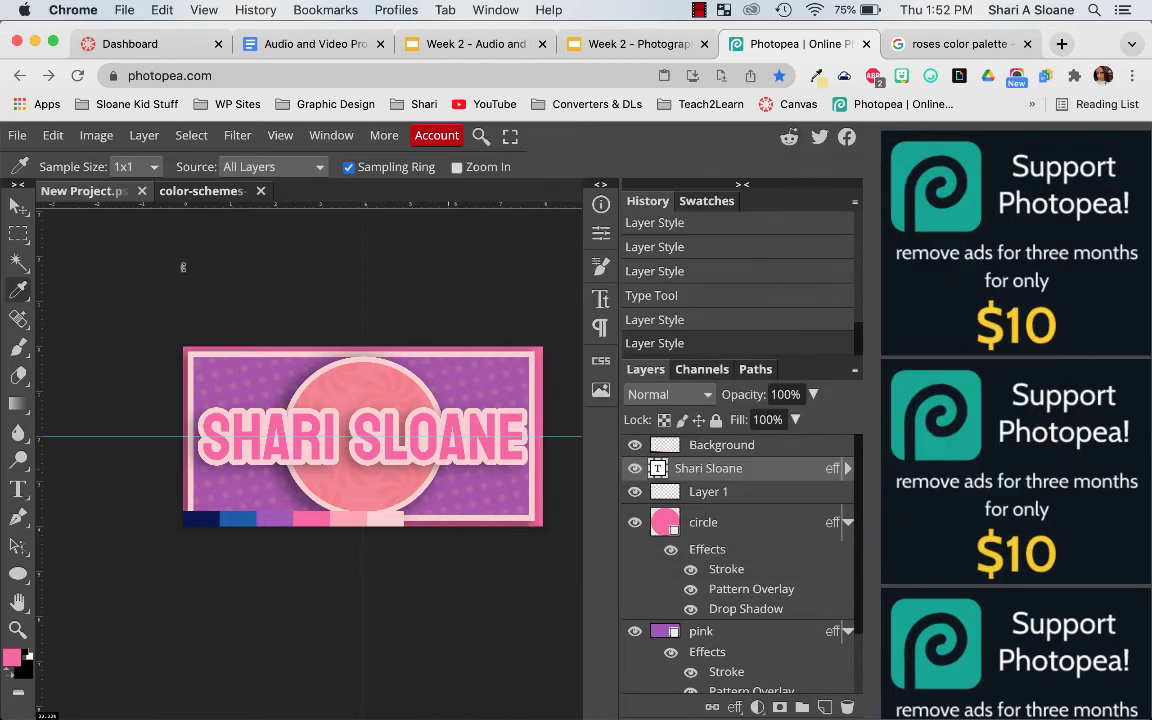
# - Save the banner as a PSD named 'name project 2' in the school folder
pyautogui.click(17, 135)
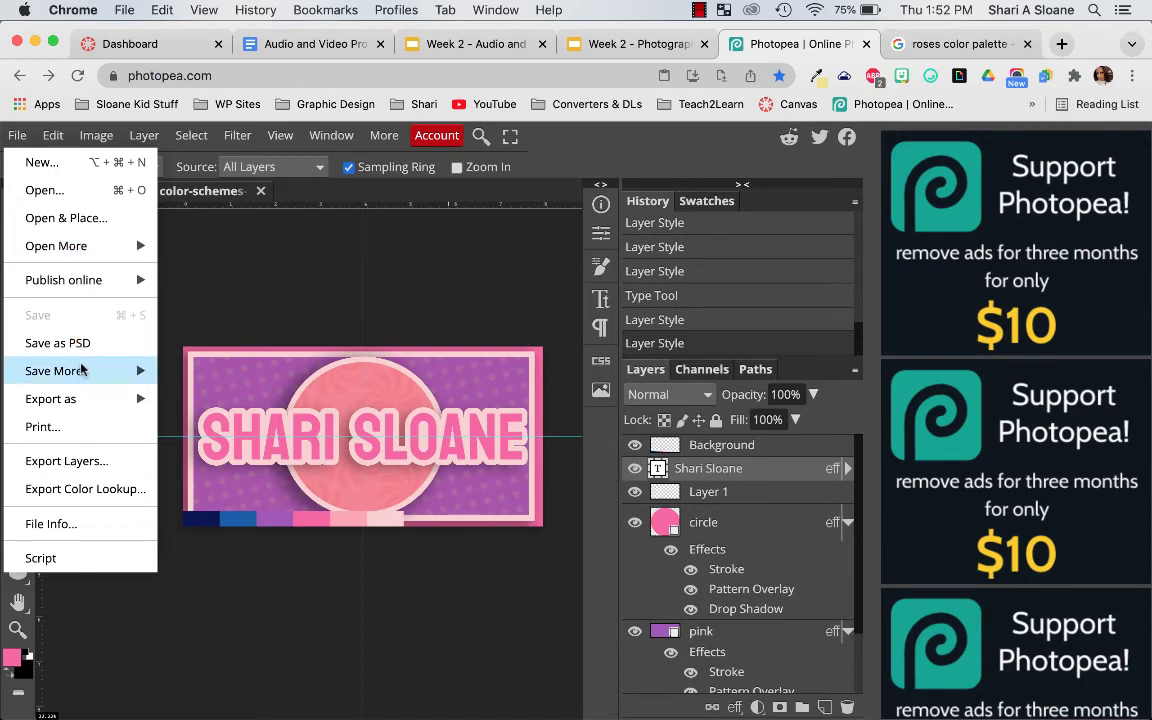
pyautogui.click(60, 342)
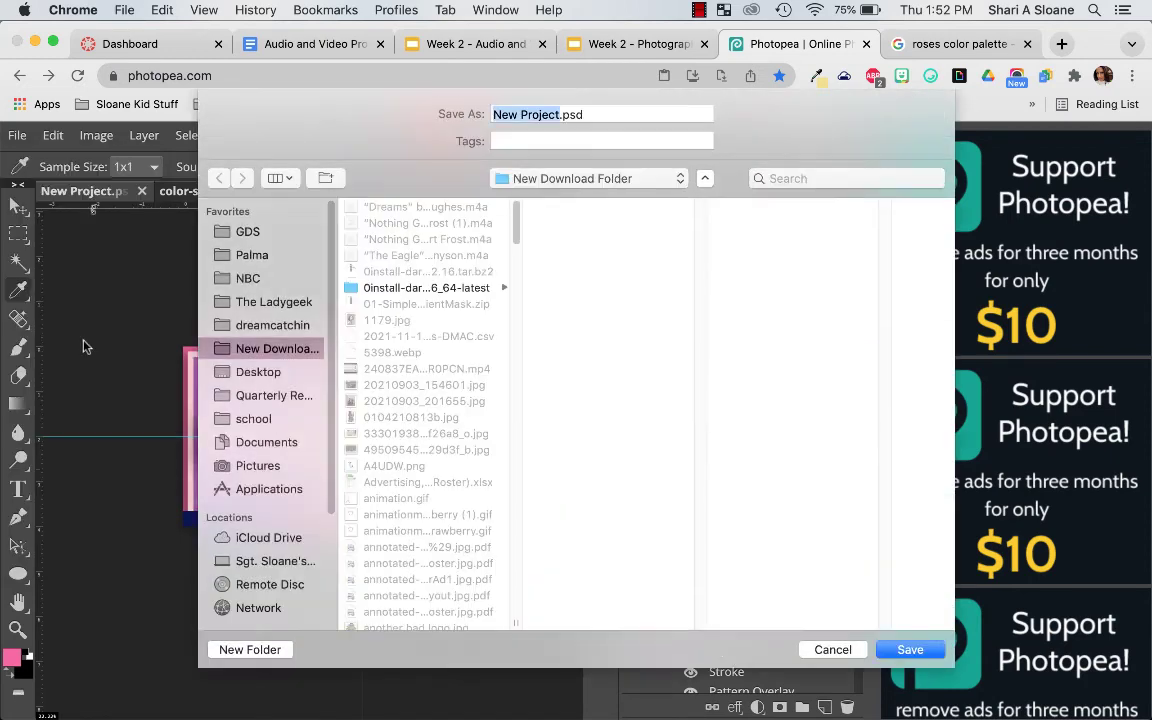
pyautogui.click(257, 423)
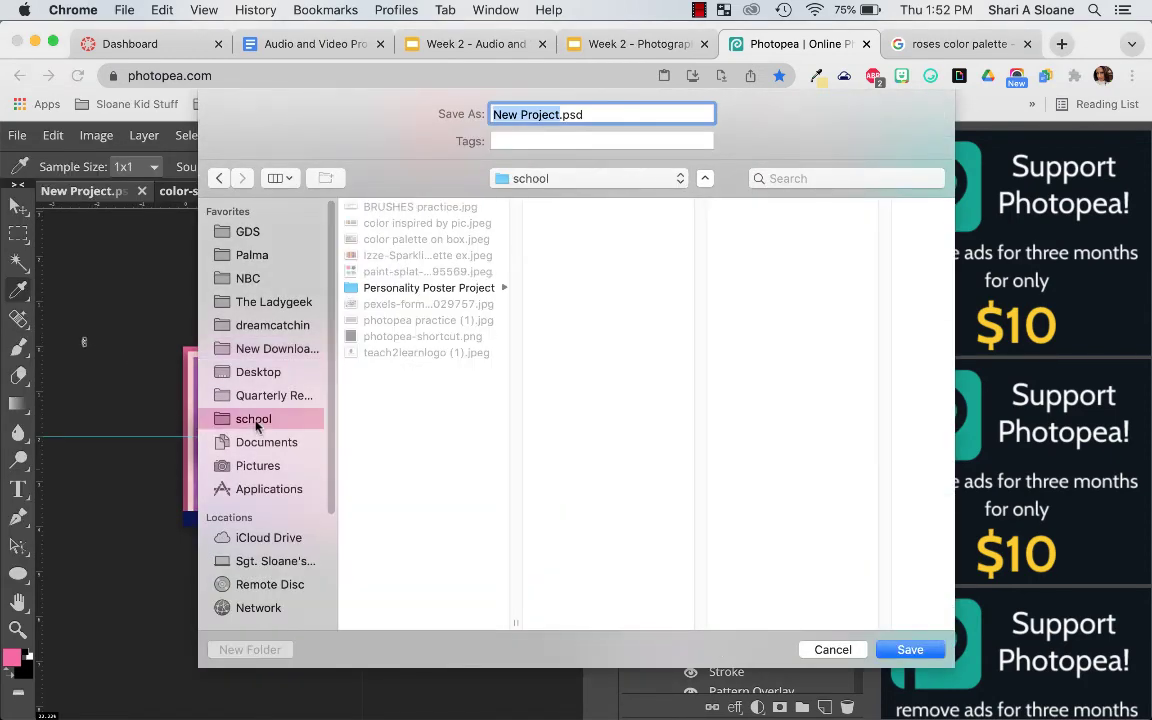
pyautogui.write('name projec')
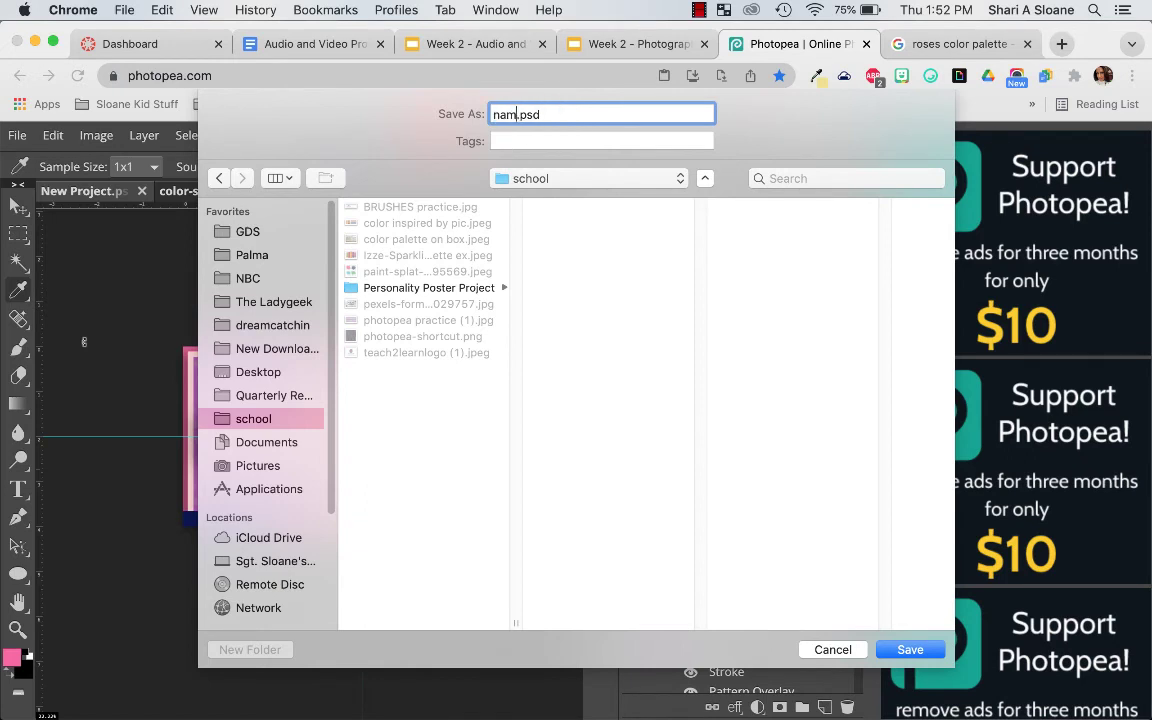
pyautogui.write('t 2')
pyautogui.click(911, 650)
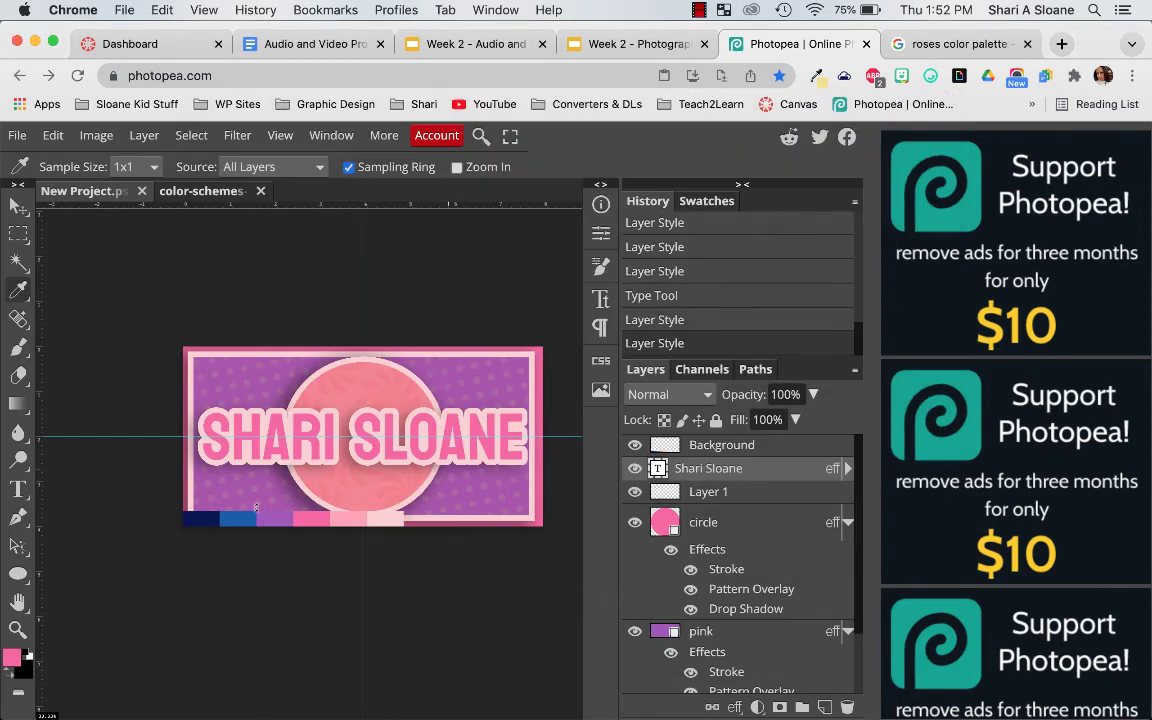
# - Delete the six-swatch palette strip layer from the banner
pyautogui.click(18, 205)
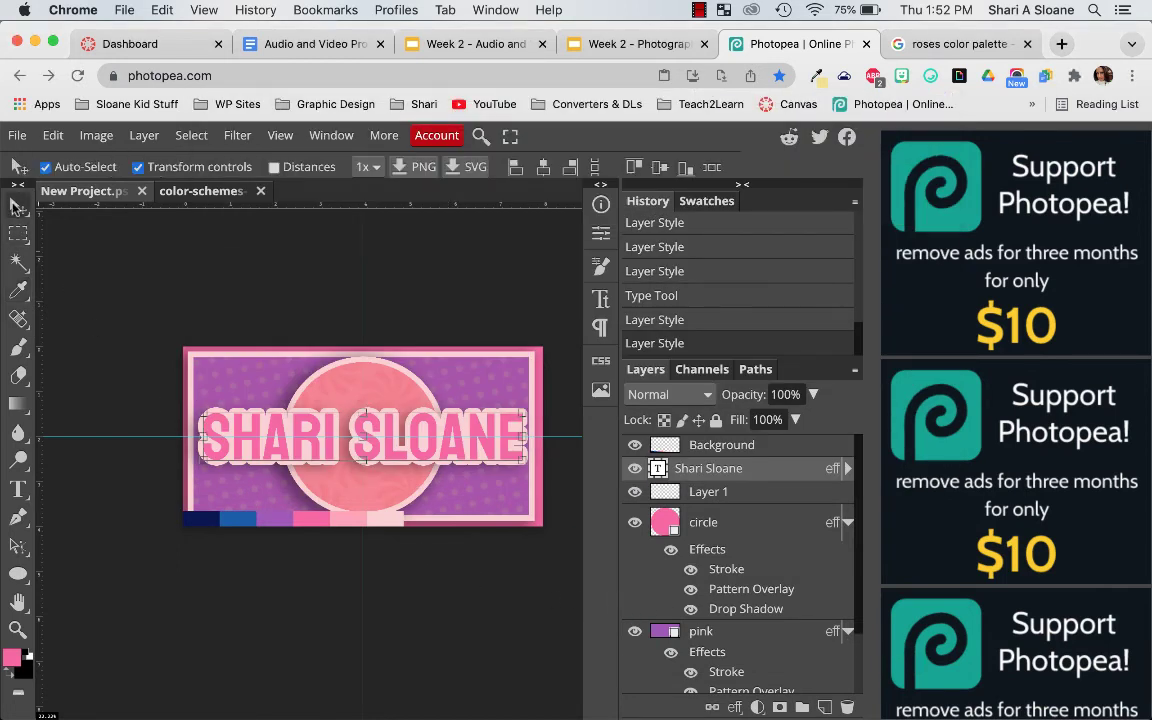
pyautogui.click(269, 524)
pyautogui.press('Delete')
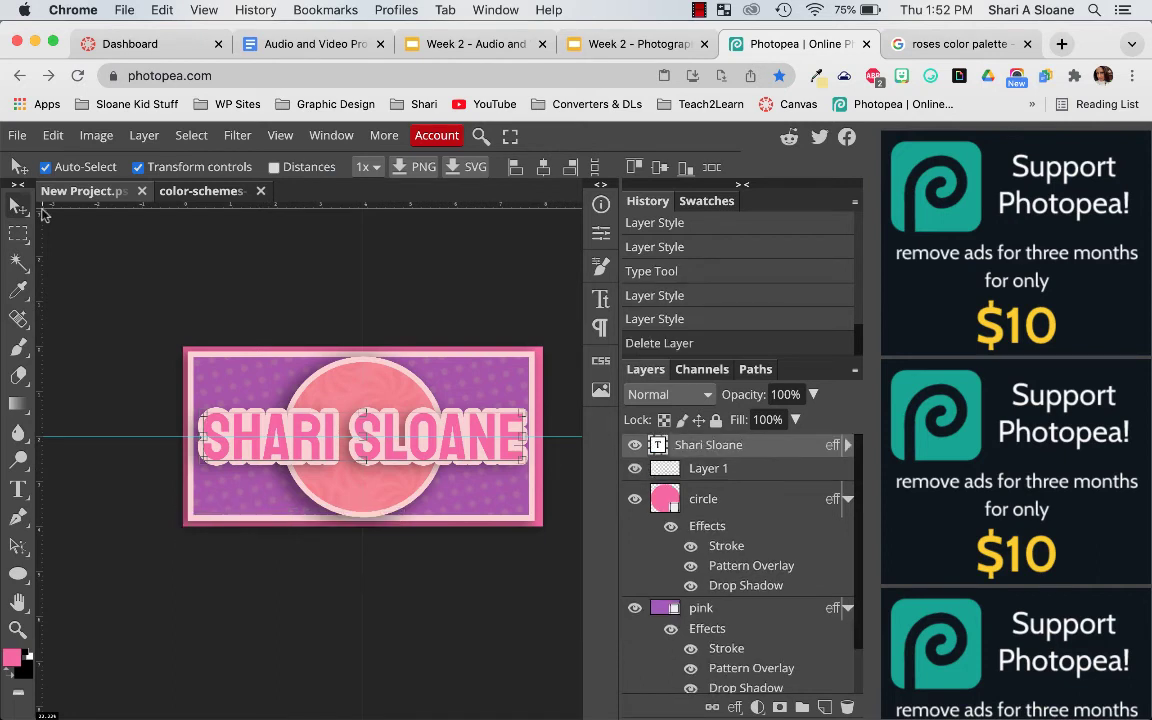
# - Start a second PSD save of the banner, then cancel it
pyautogui.click(22, 138)
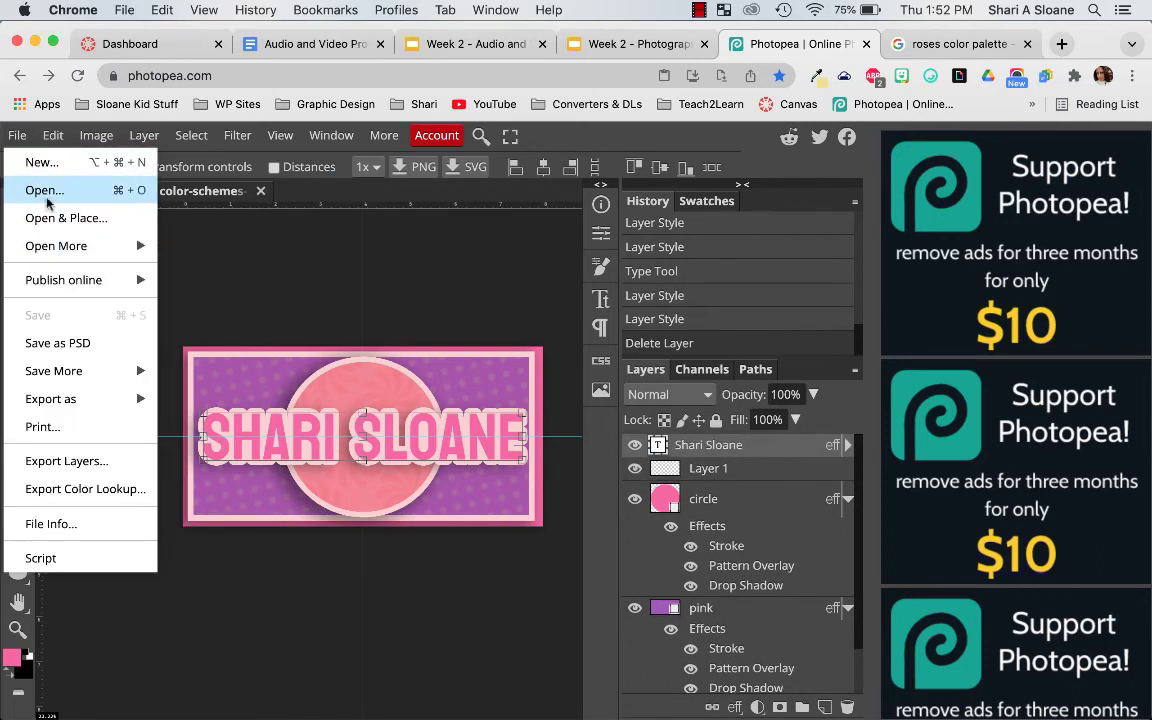
pyautogui.click(55, 345)
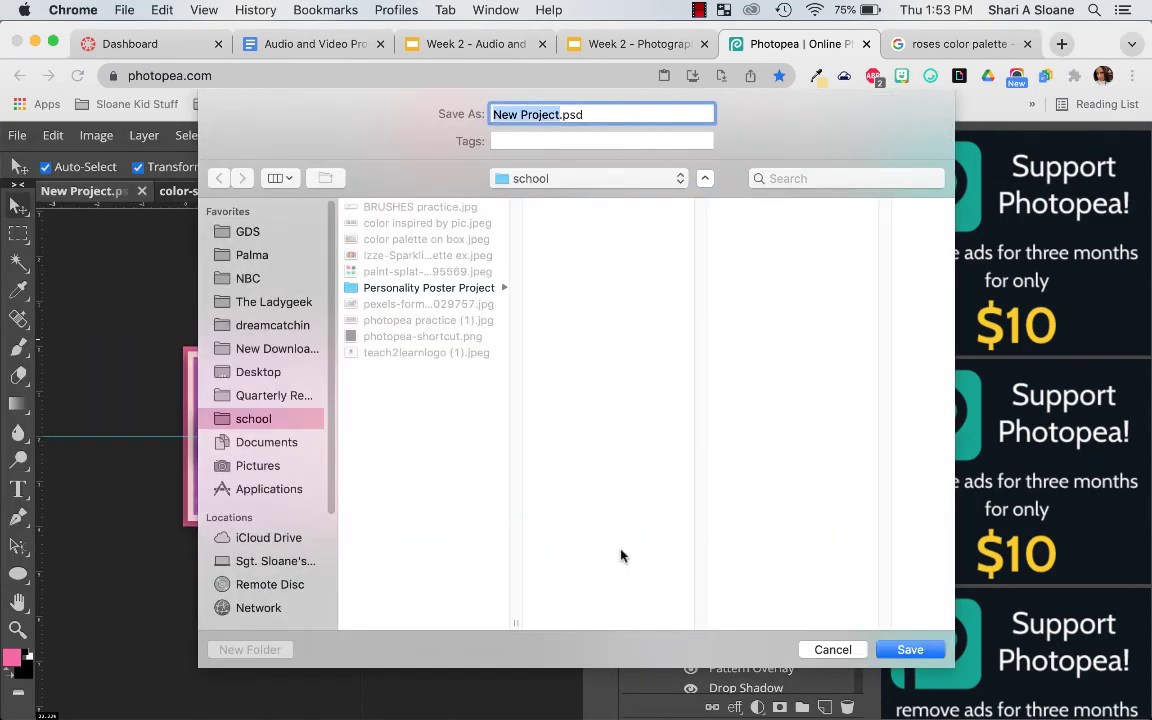
pyautogui.click(826, 650)
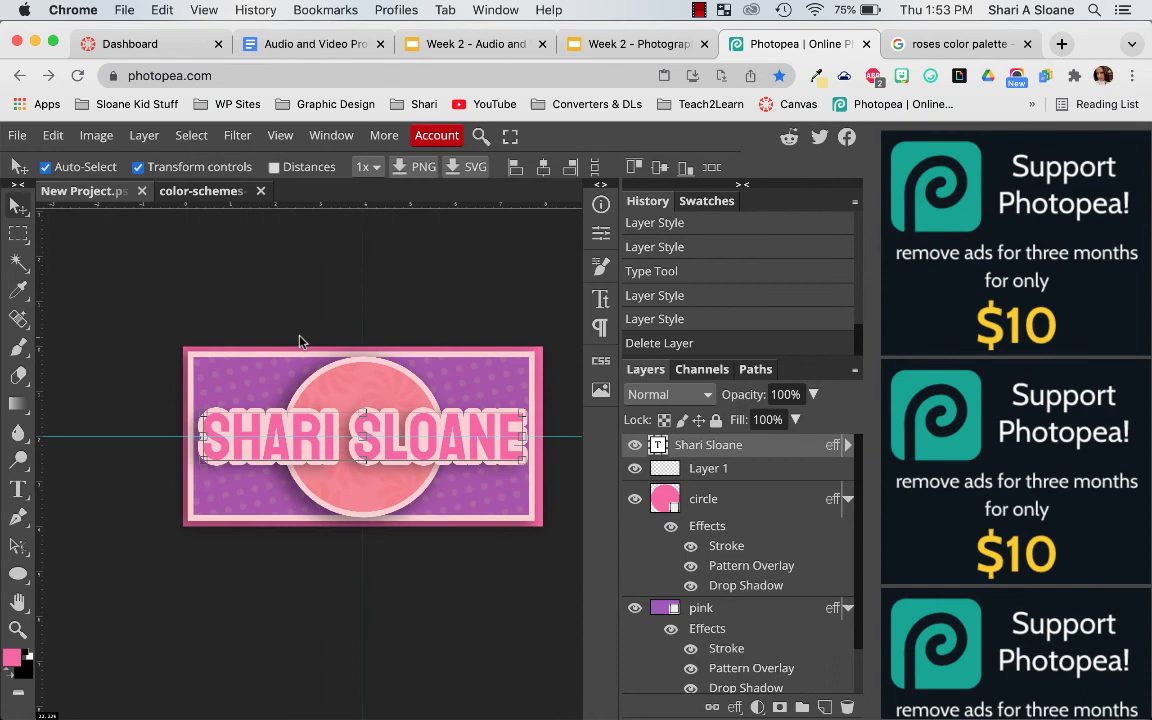
# - Export the banner as a 2400×1200 JPG named 'shari name project' and open the download
pyautogui.click(17, 135)
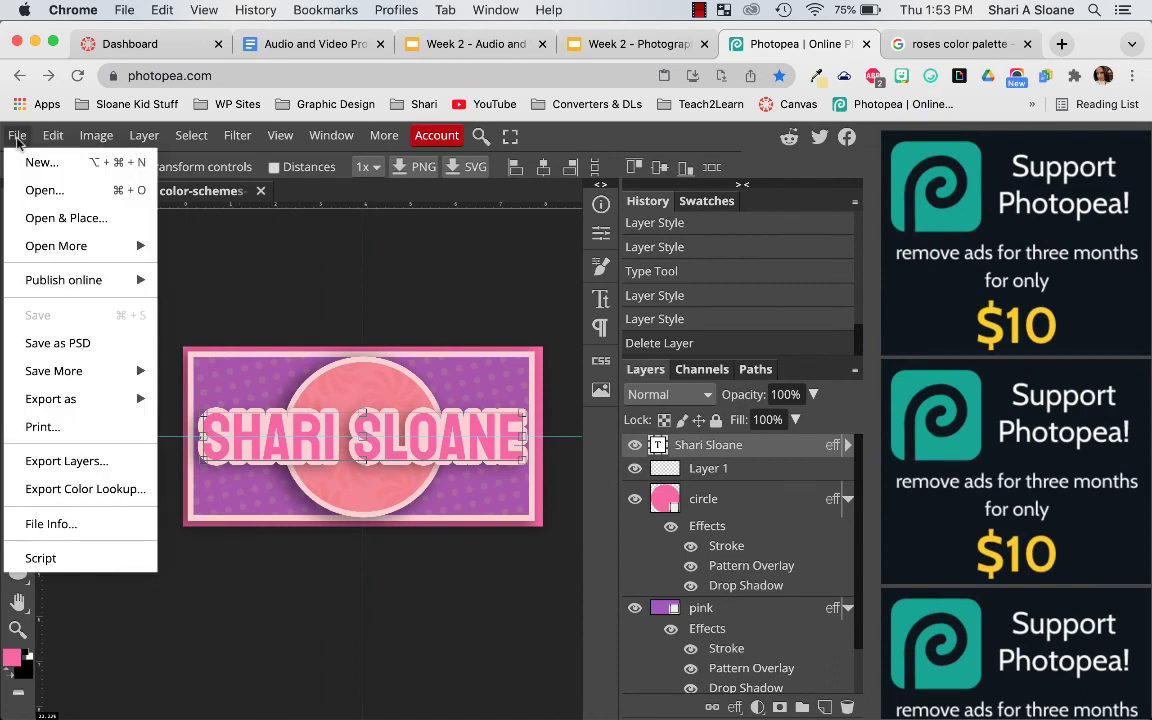
pyautogui.moveTo(73, 290)
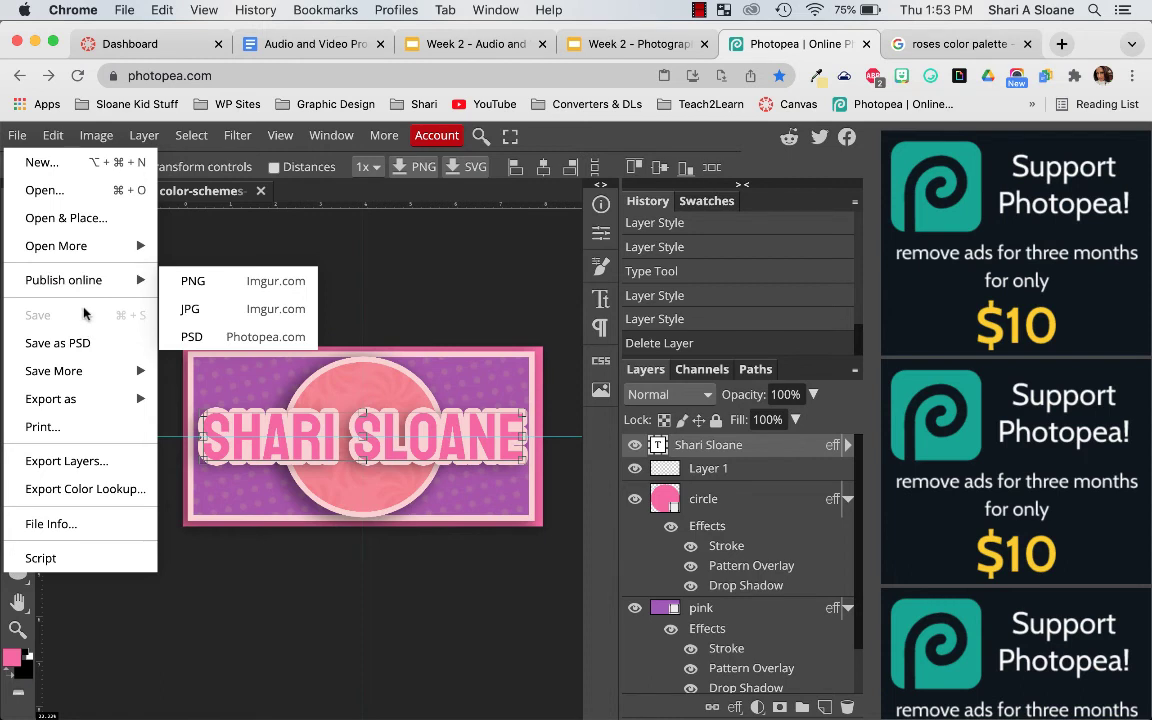
pyautogui.moveTo(95, 403)
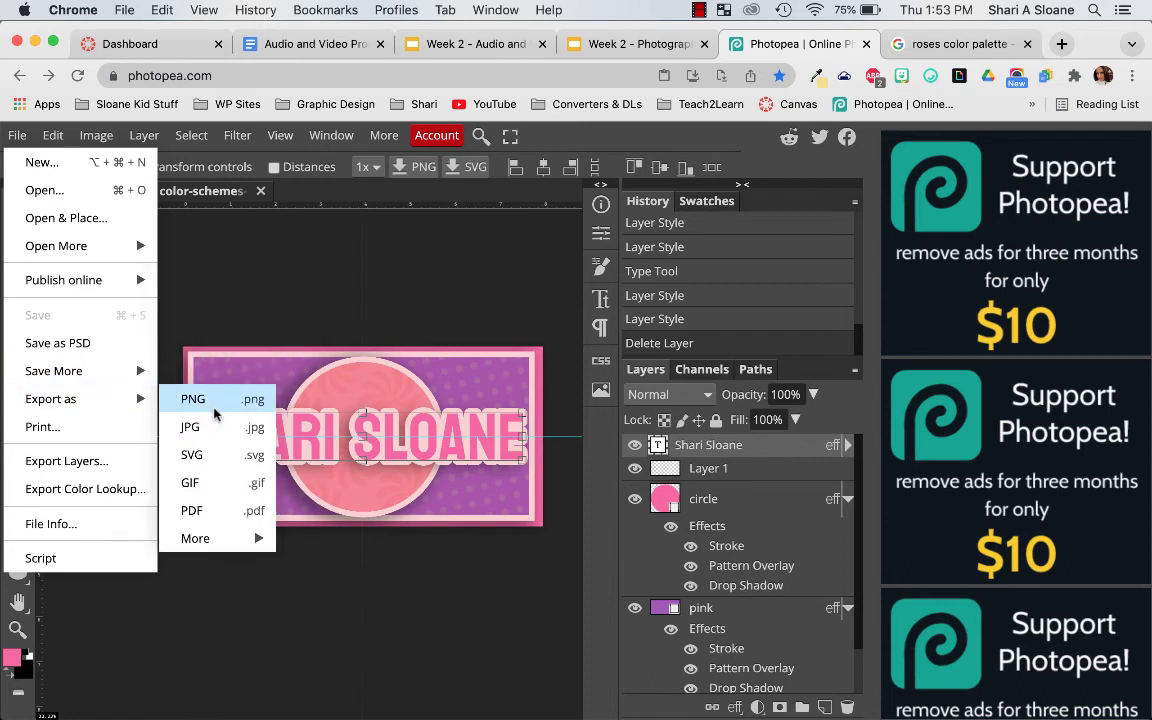
pyautogui.click(215, 430)
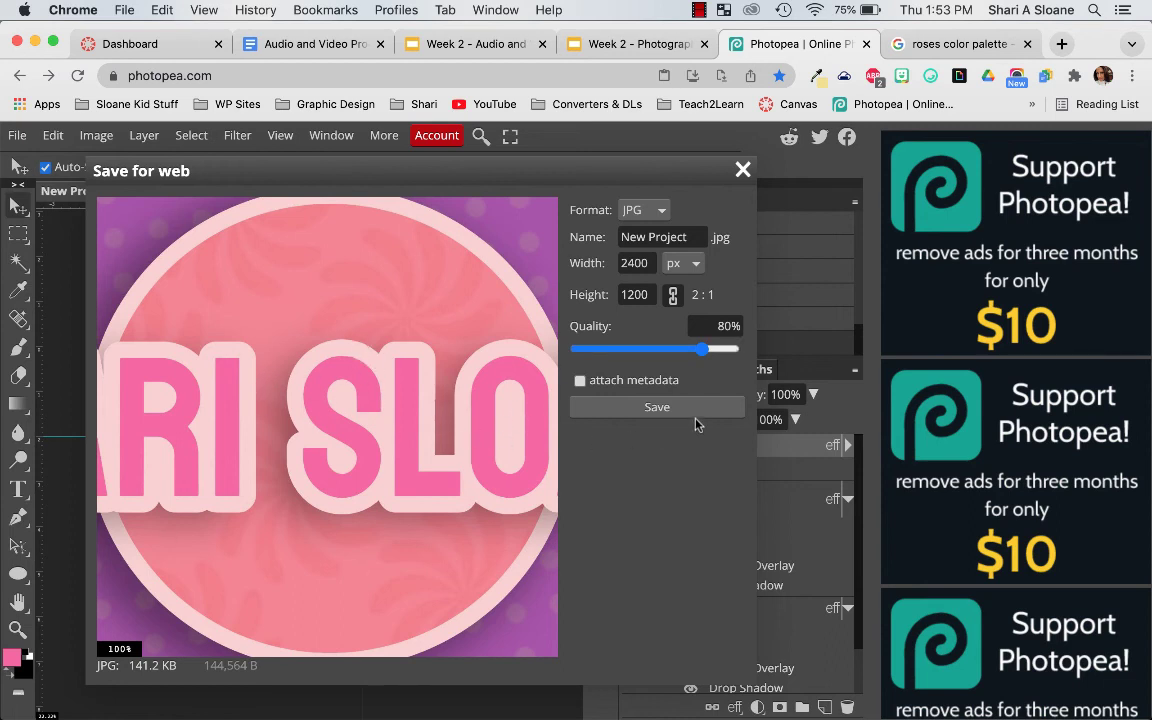
pyautogui.tripleClick(673, 238)
pyautogui.write('shari ')
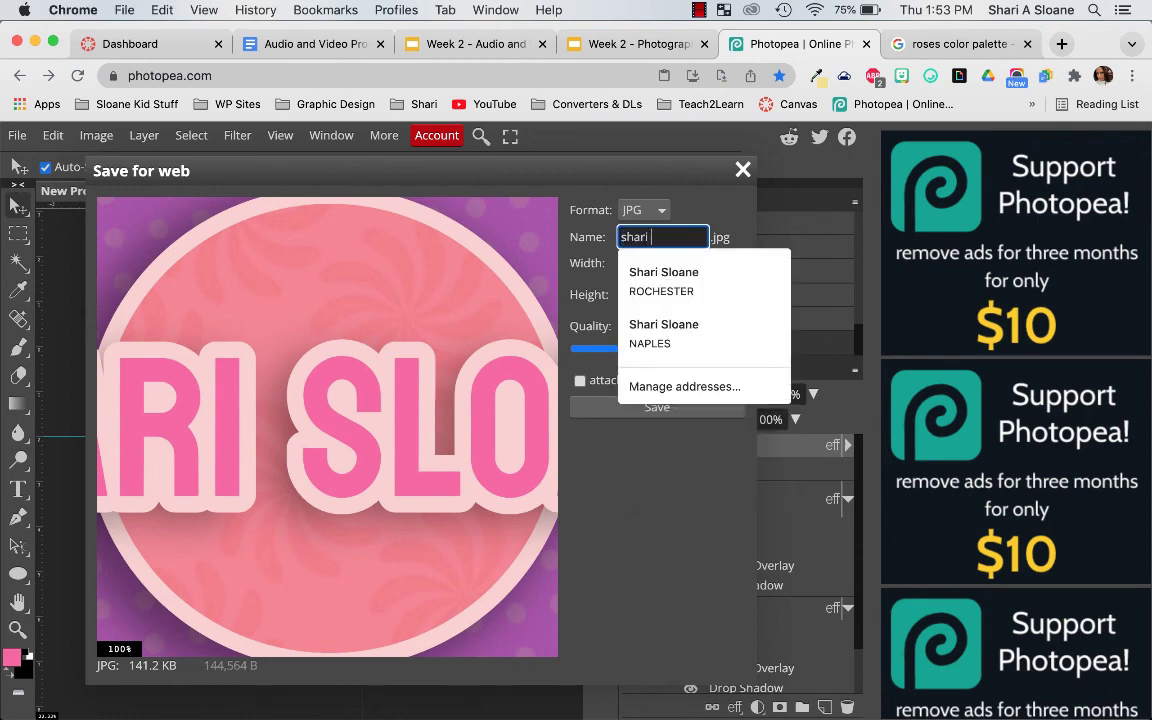
pyautogui.write('name project')
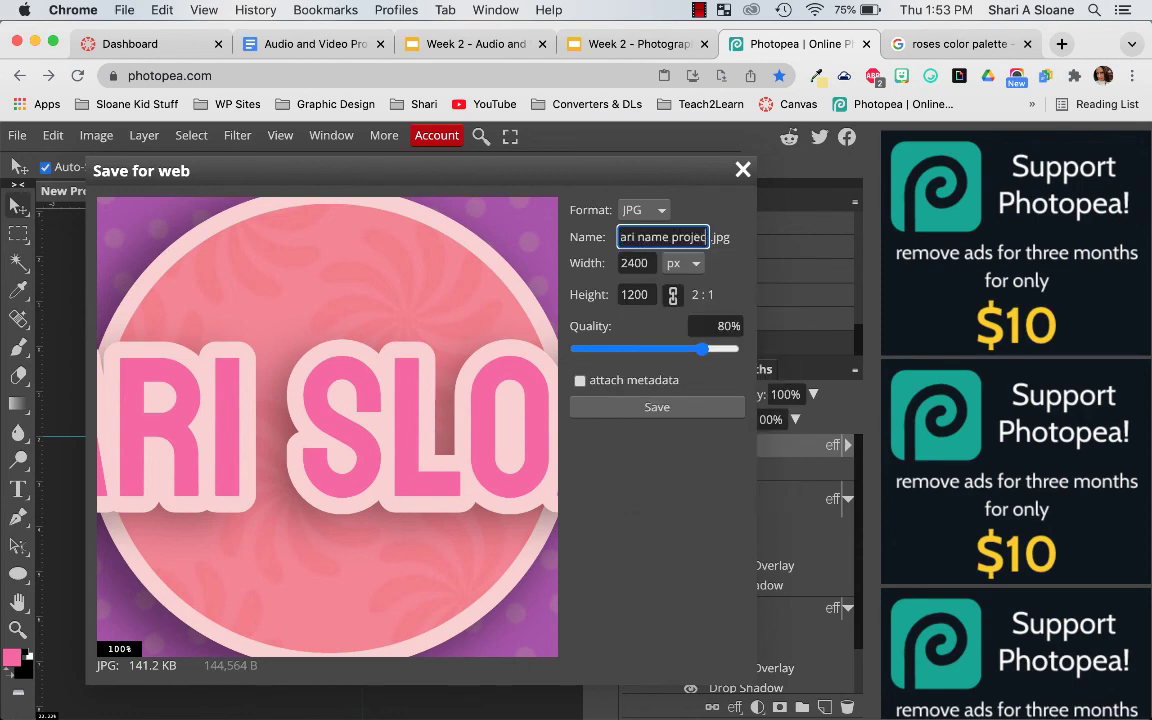
pyautogui.click(665, 407)
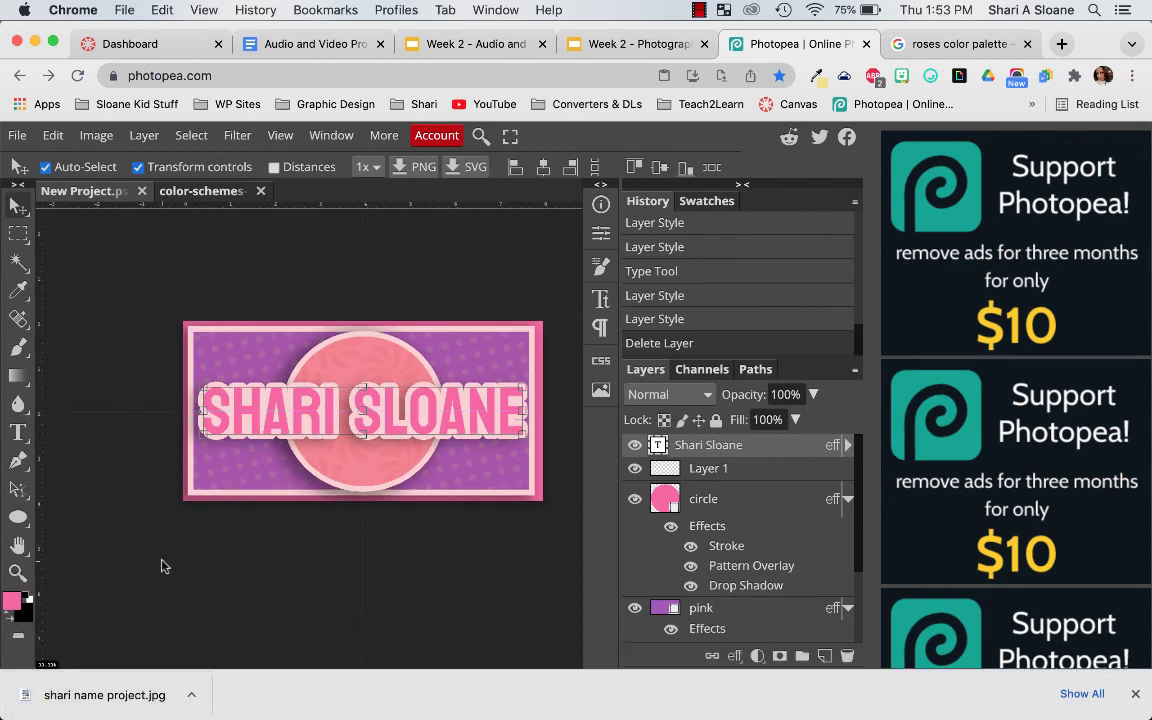
pyautogui.click(107, 694)
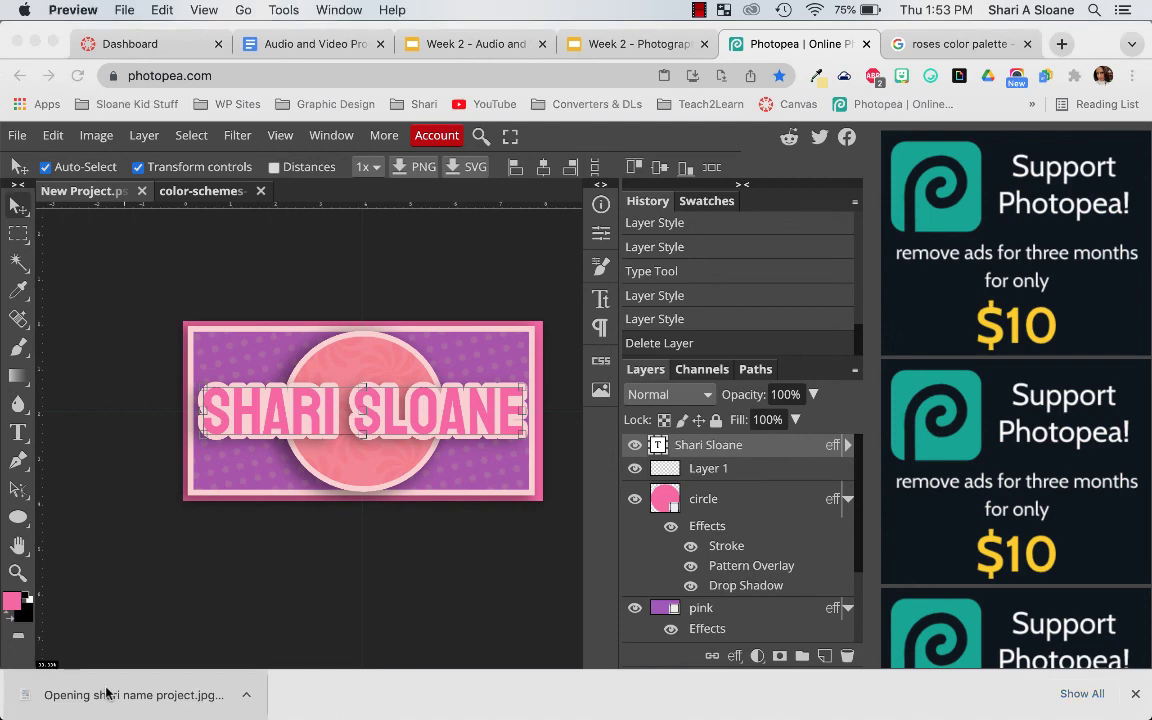